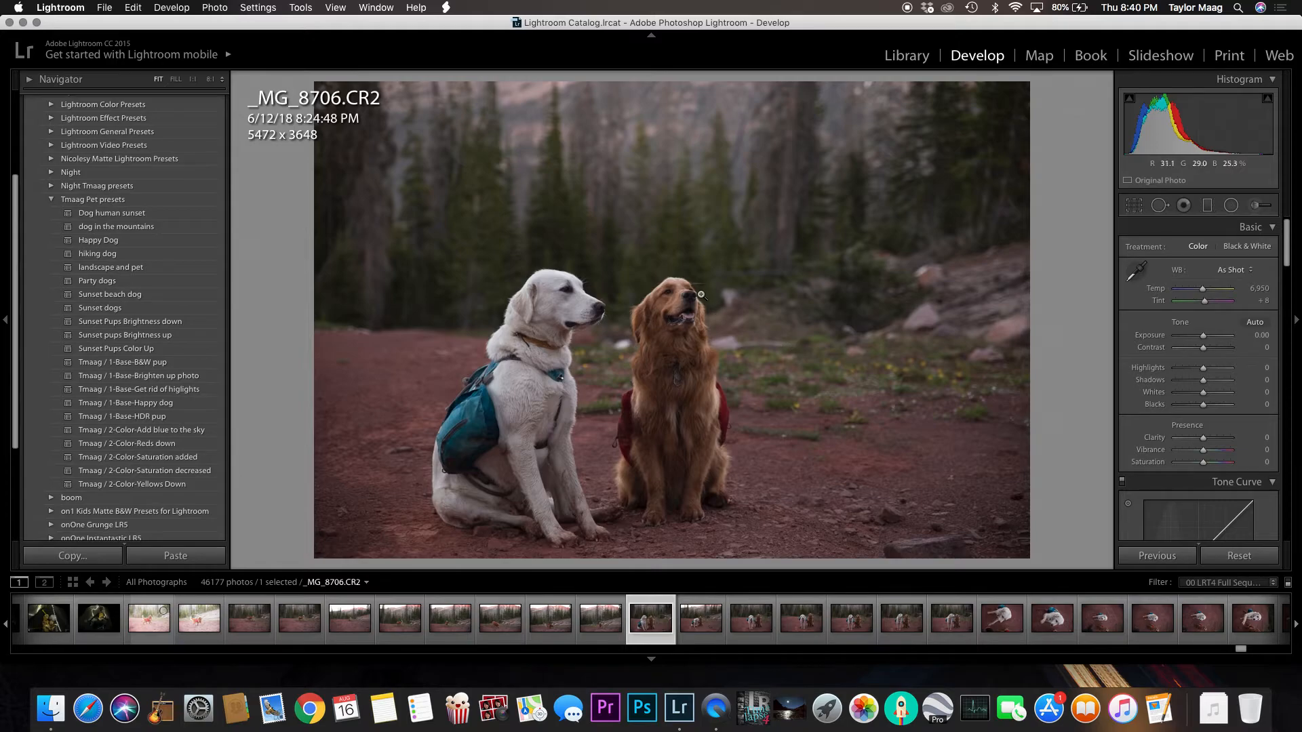
Step: Try the Dog human sunset preset on the photo of the two dogs, and undo it
left_click(629, 289)
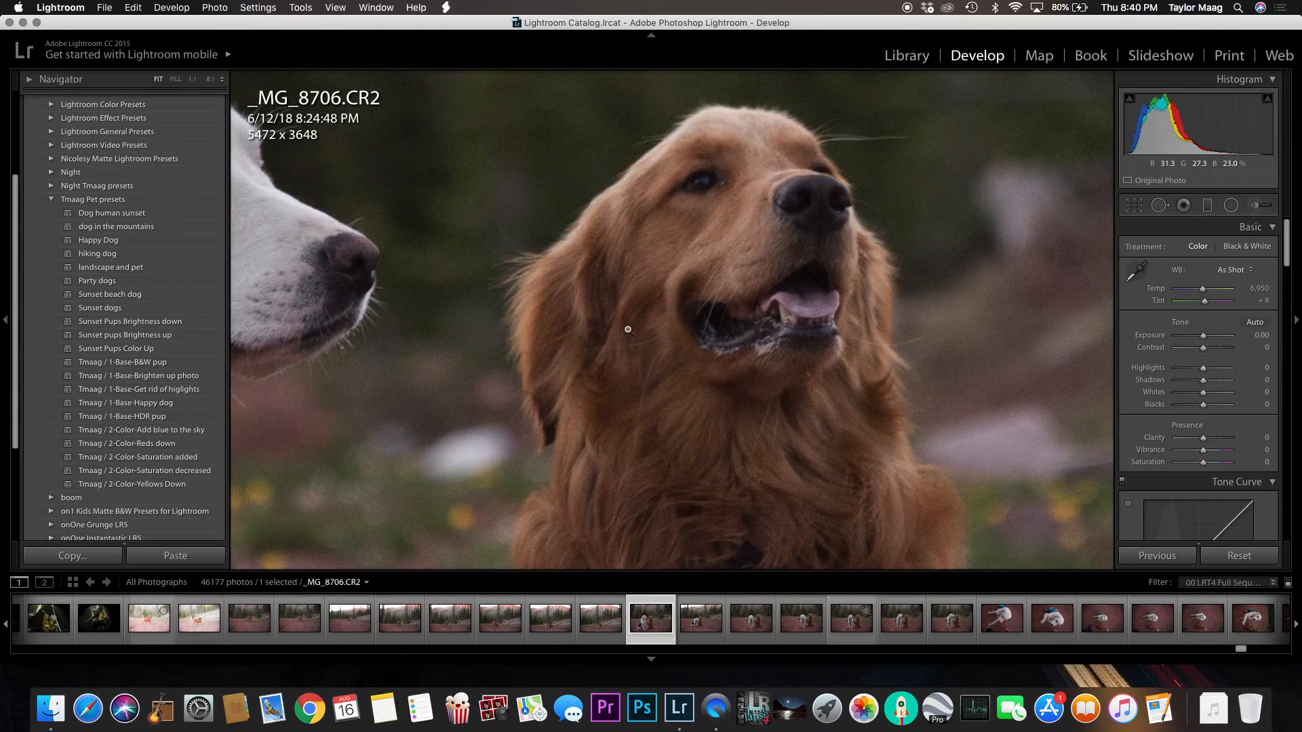
left_click(628, 329)
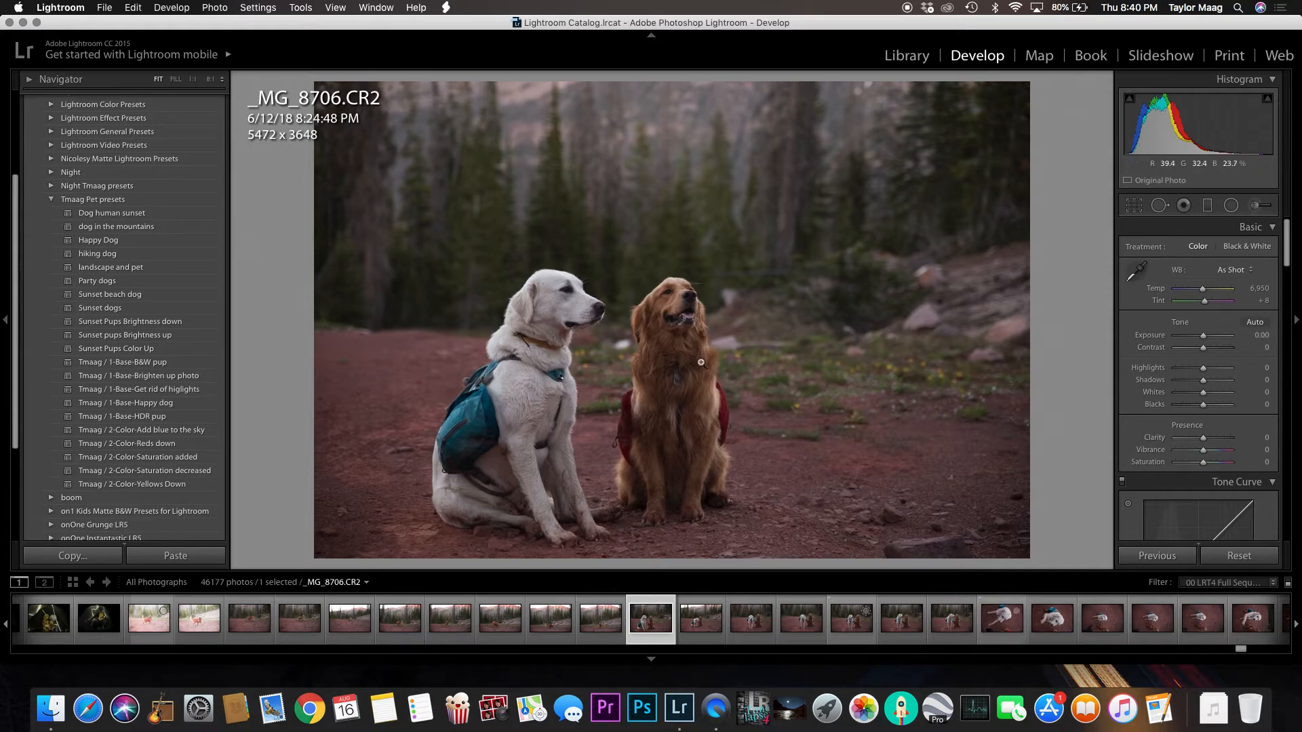
left_click(597, 102)
left_click(644, 126)
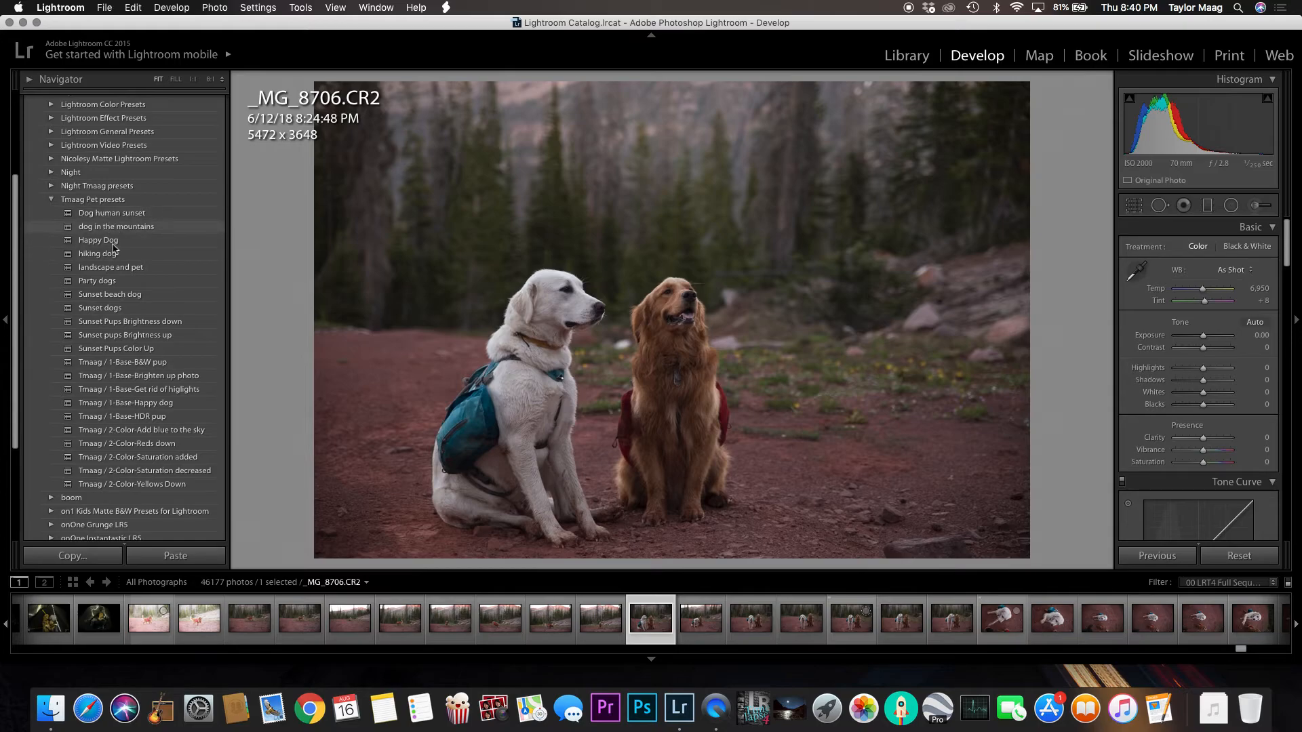
left_click(110, 214)
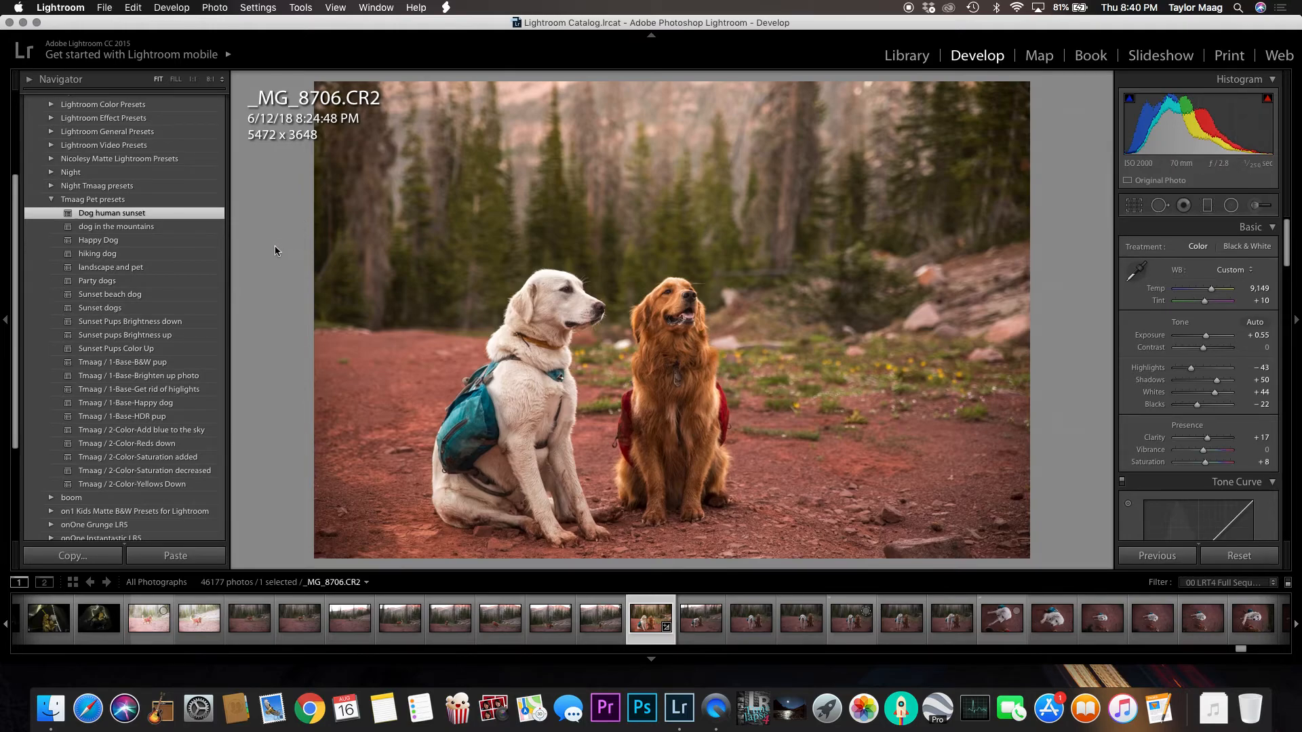
key("super+z")
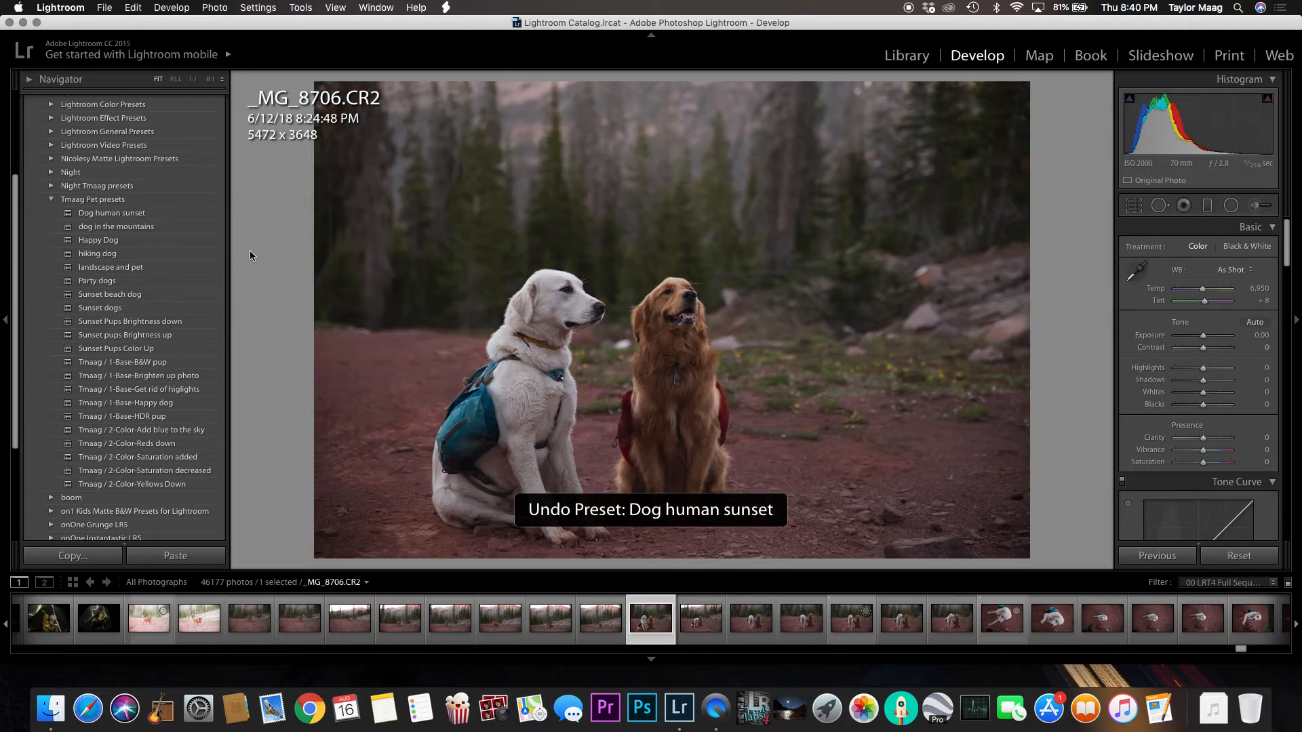
Step: Try the dog in the mountains preset with highlights lowered to +21, and reset the photo to its original settings
left_click(125, 227)
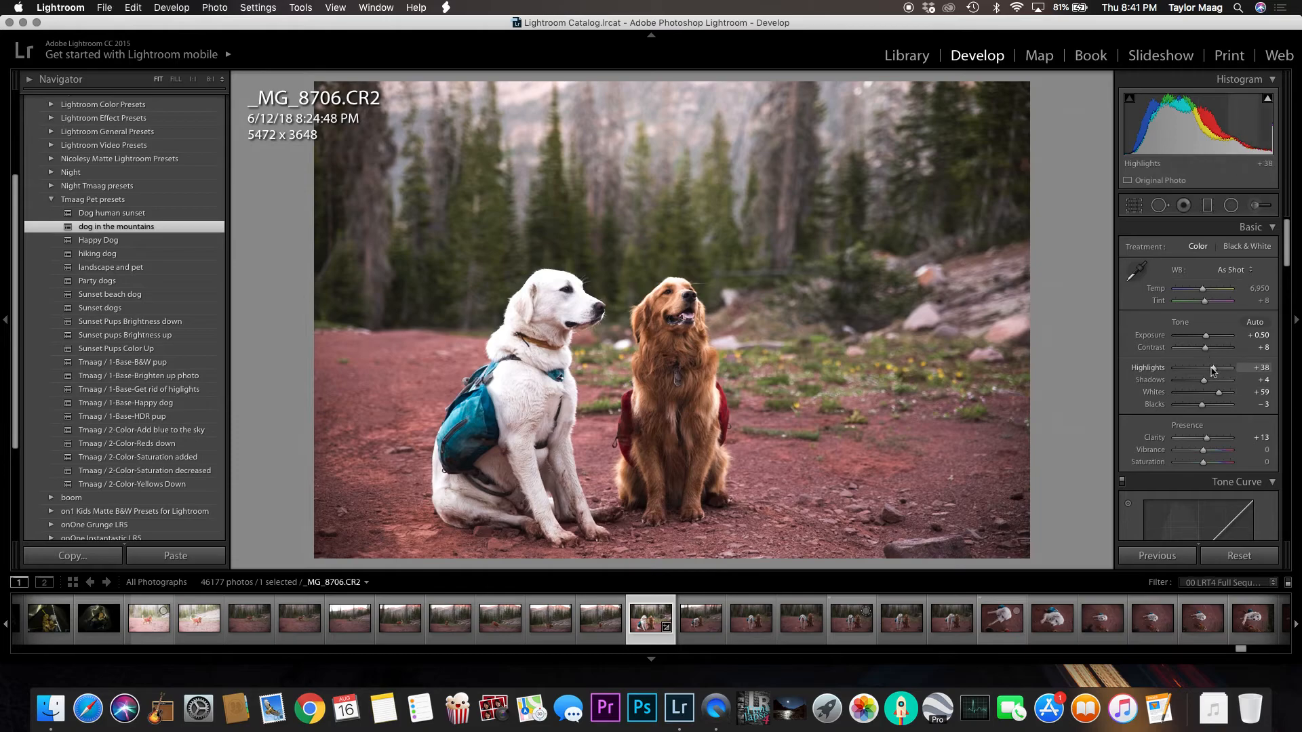
left_click_drag(1213, 372, 1211, 373)
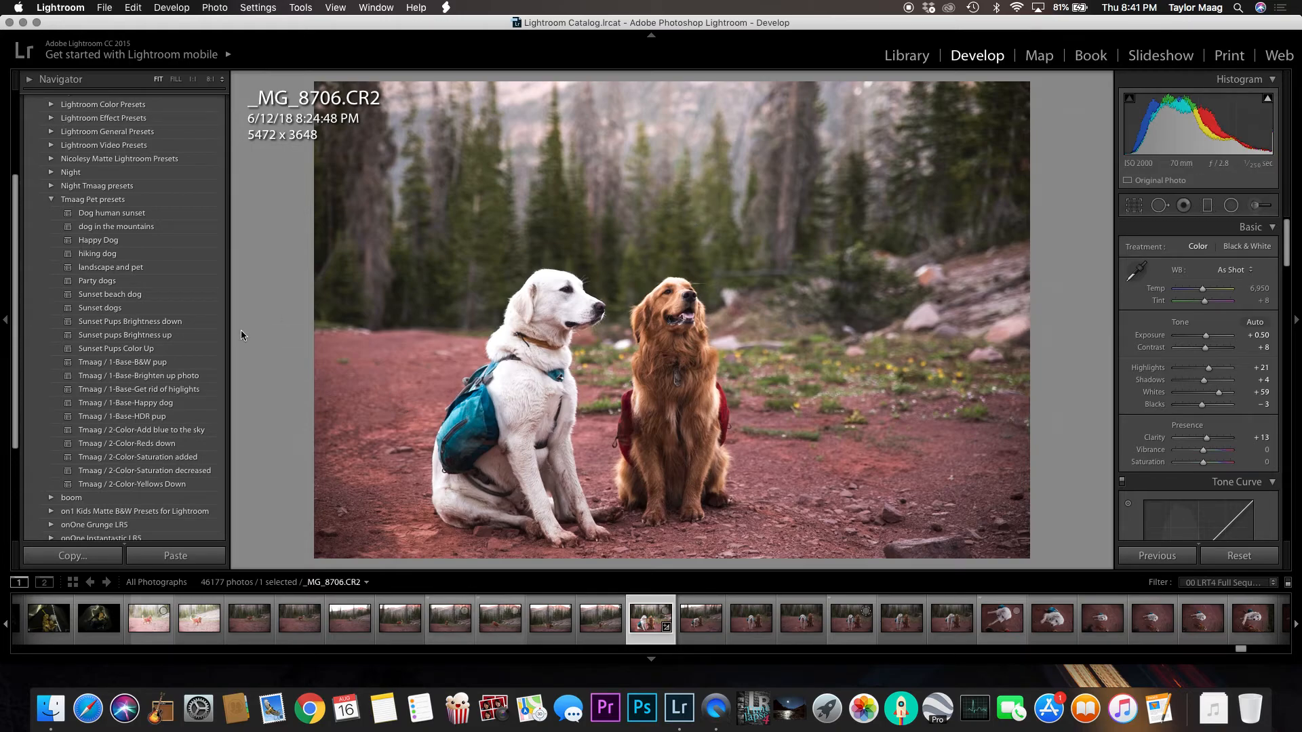
key("super+z")
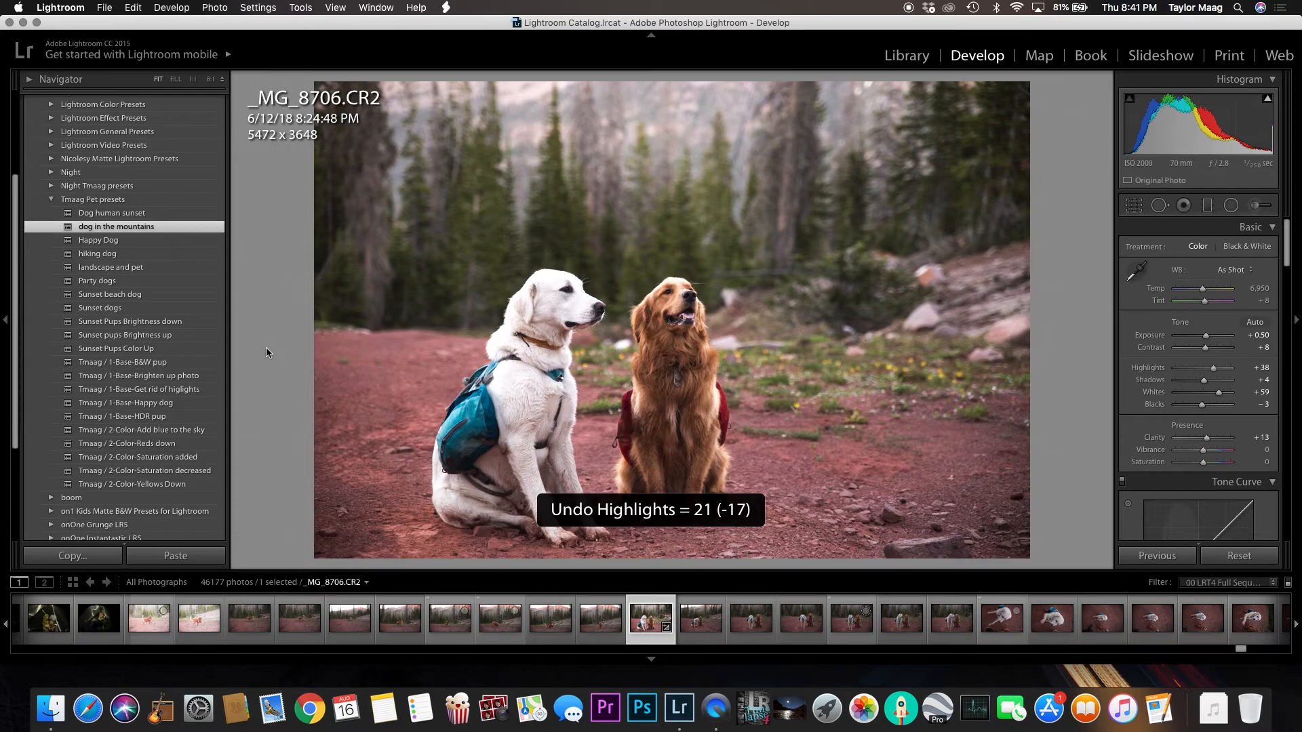
left_click(1224, 557)
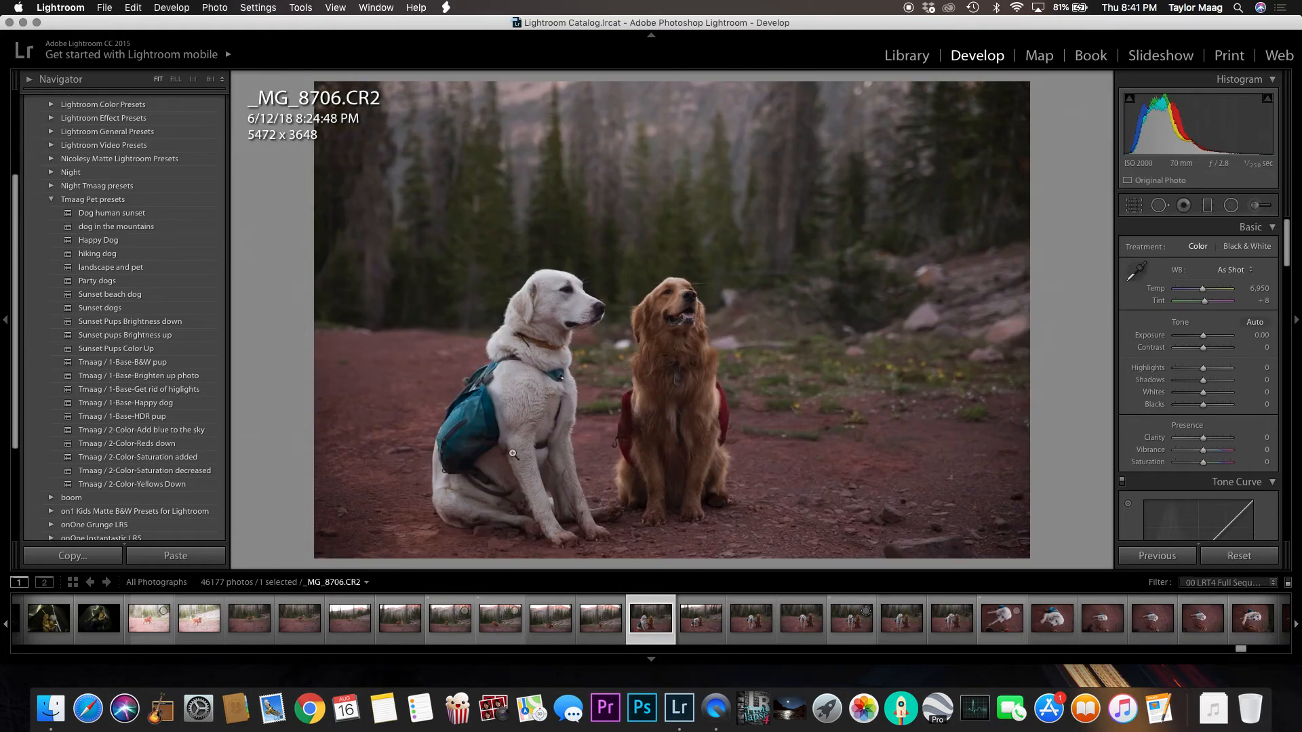
Step: Try the Happy Dog and hiking dog presets one by one, resetting the photo after each
left_click(136, 242)
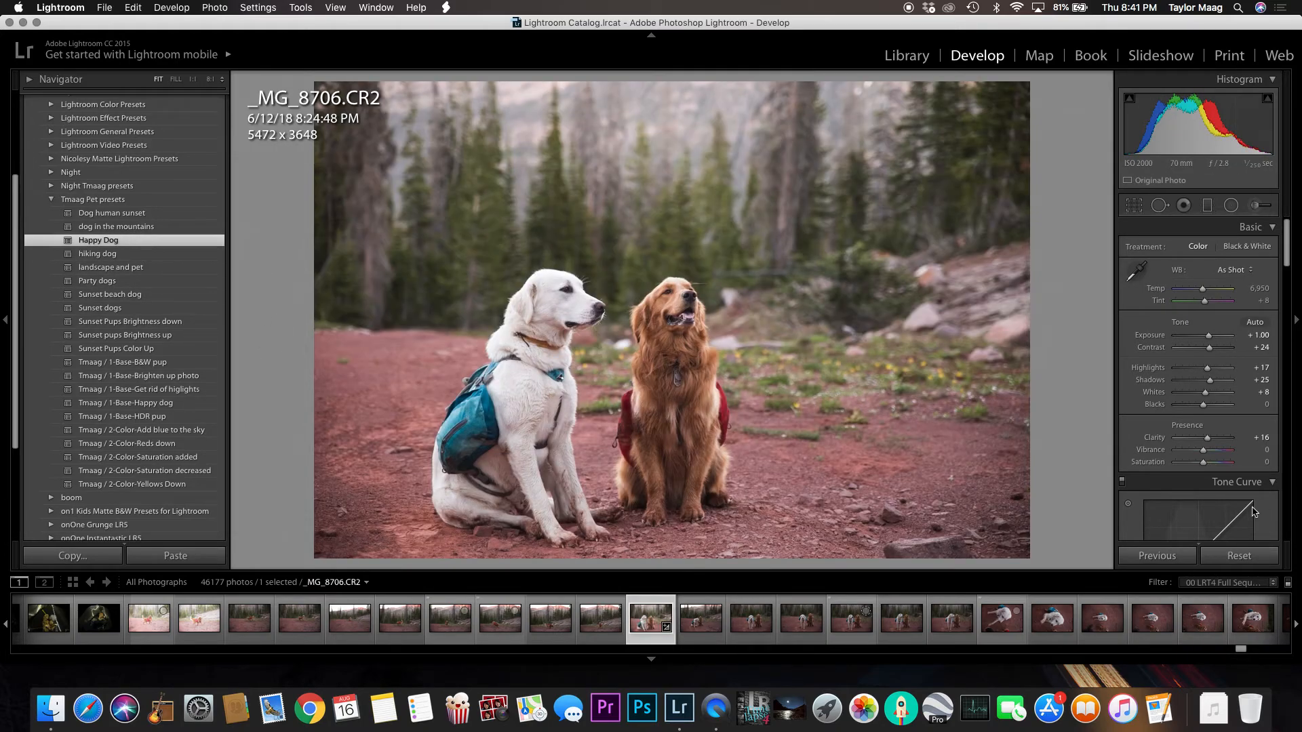
left_click(1238, 556)
left_click(139, 253)
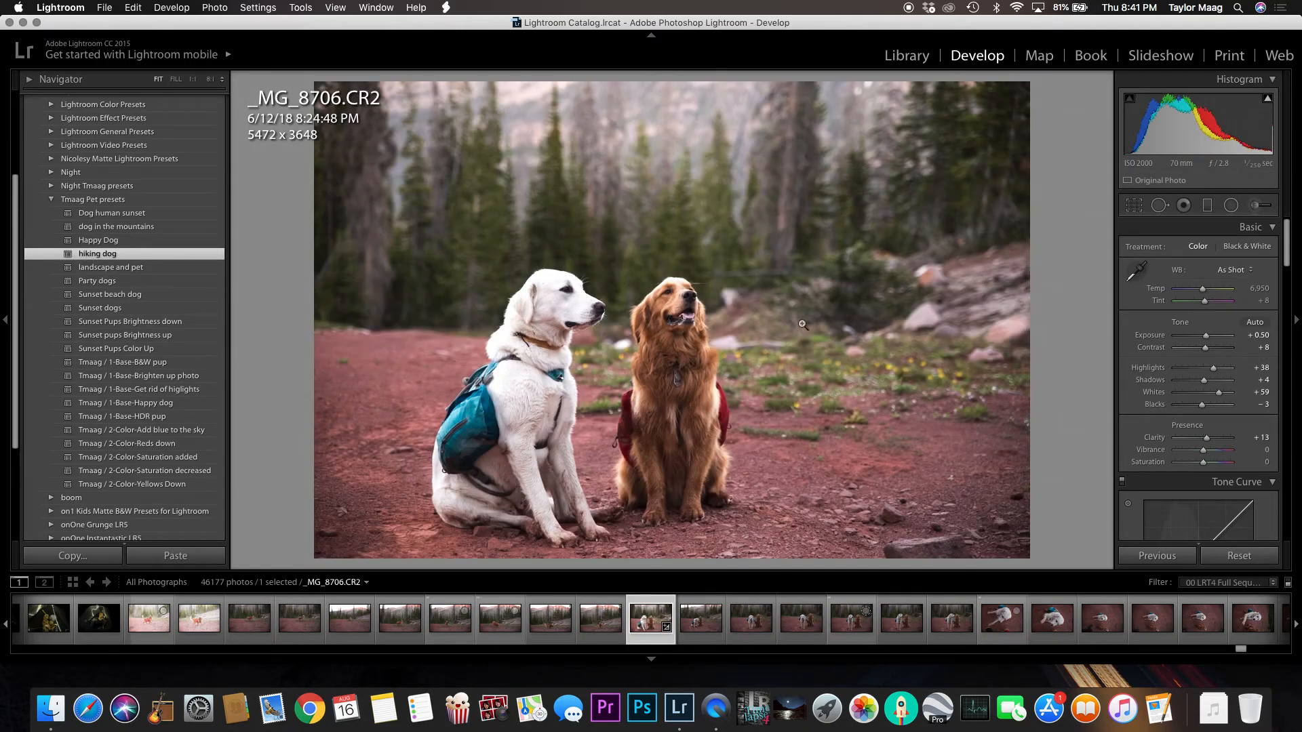
left_click(1249, 559)
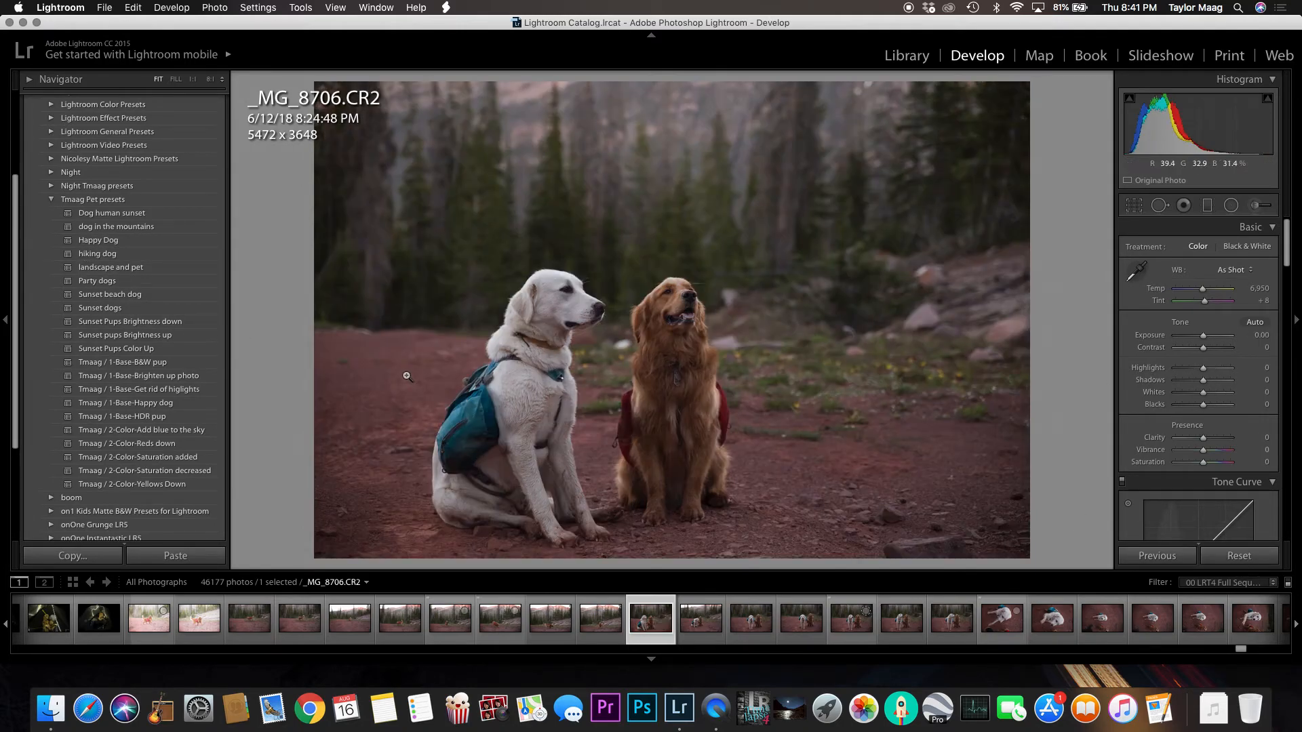
Step: Try the landscape and pet and Party dogs presets one by one, resetting the photo after each
left_click(131, 269)
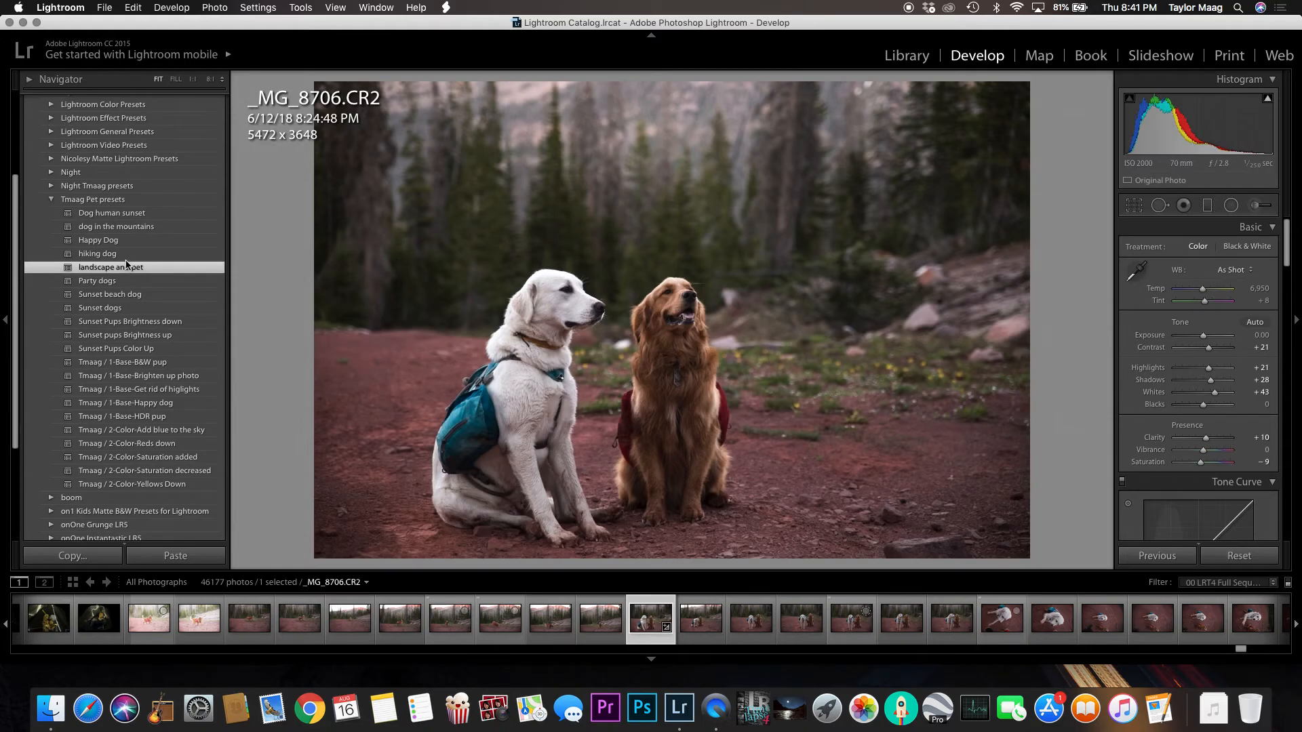
left_click(1239, 555)
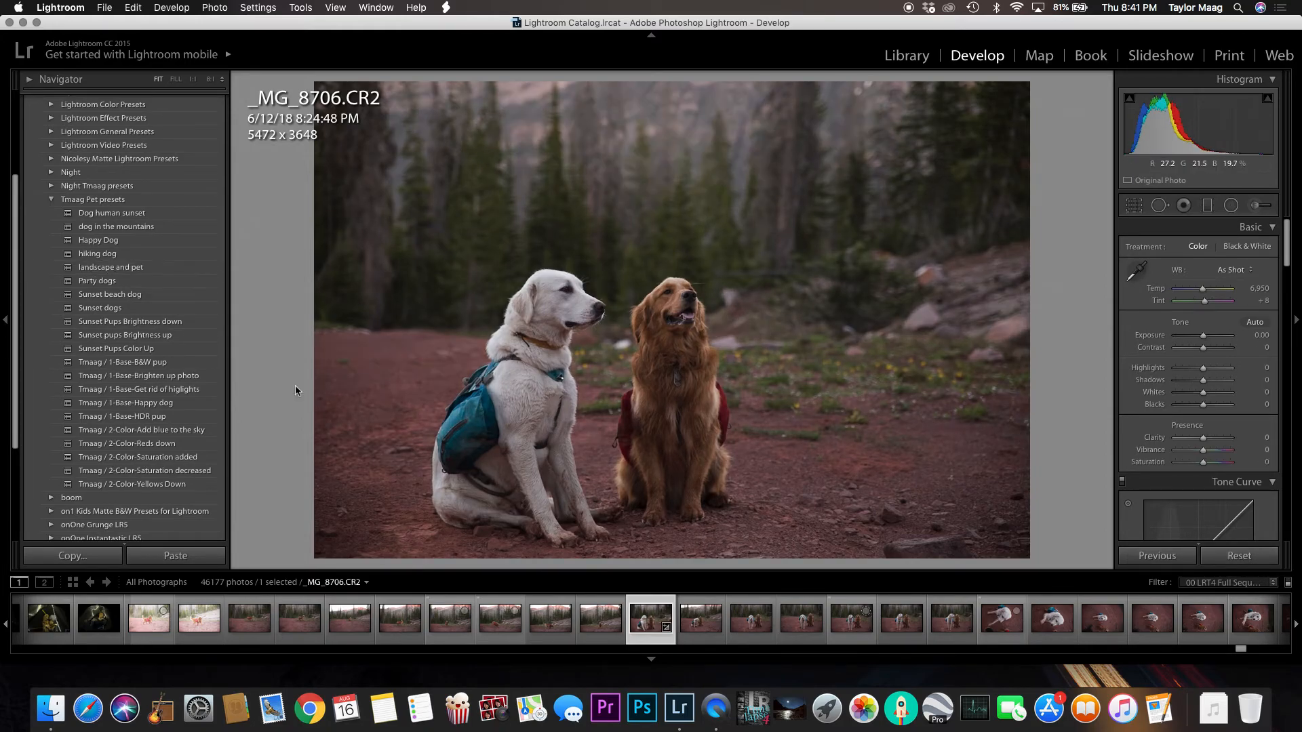
left_click(102, 281)
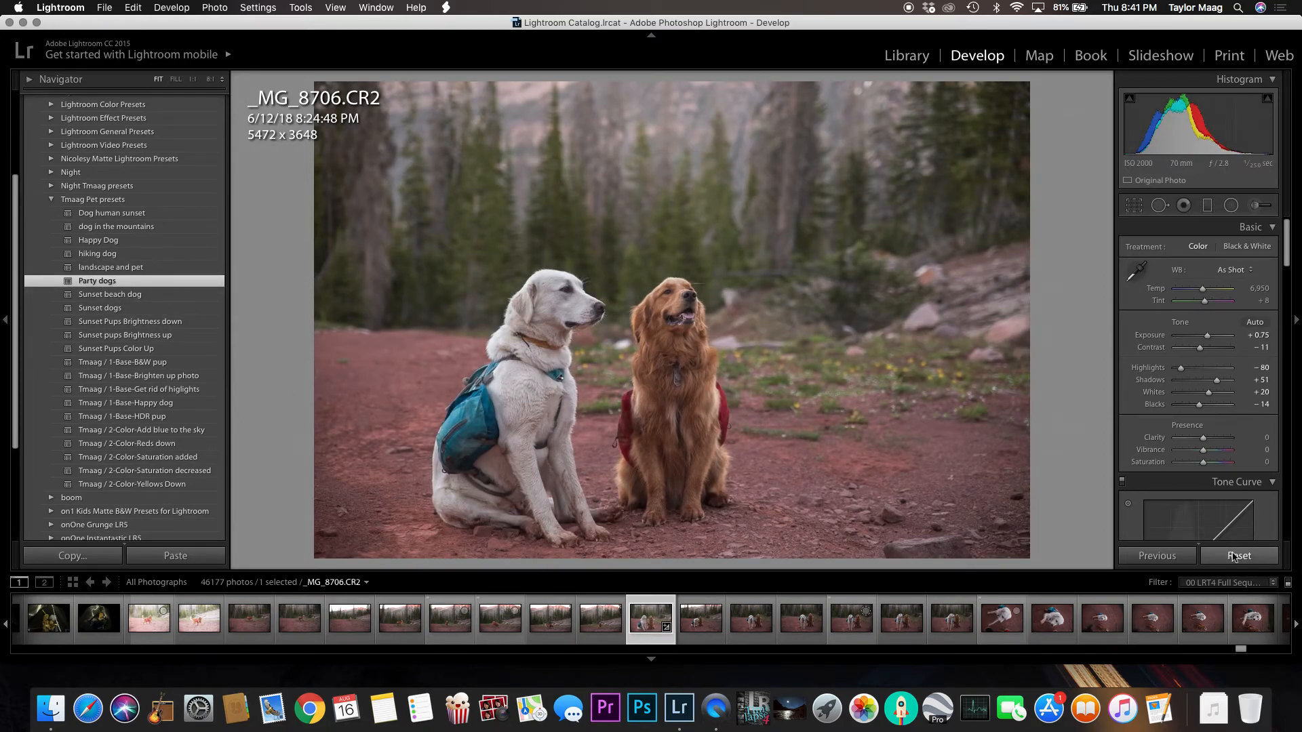
left_click(1234, 556)
Step: Try the Sunset beach dog and Sunset dogs presets one by one, reverting the photo after each
left_click(110, 295)
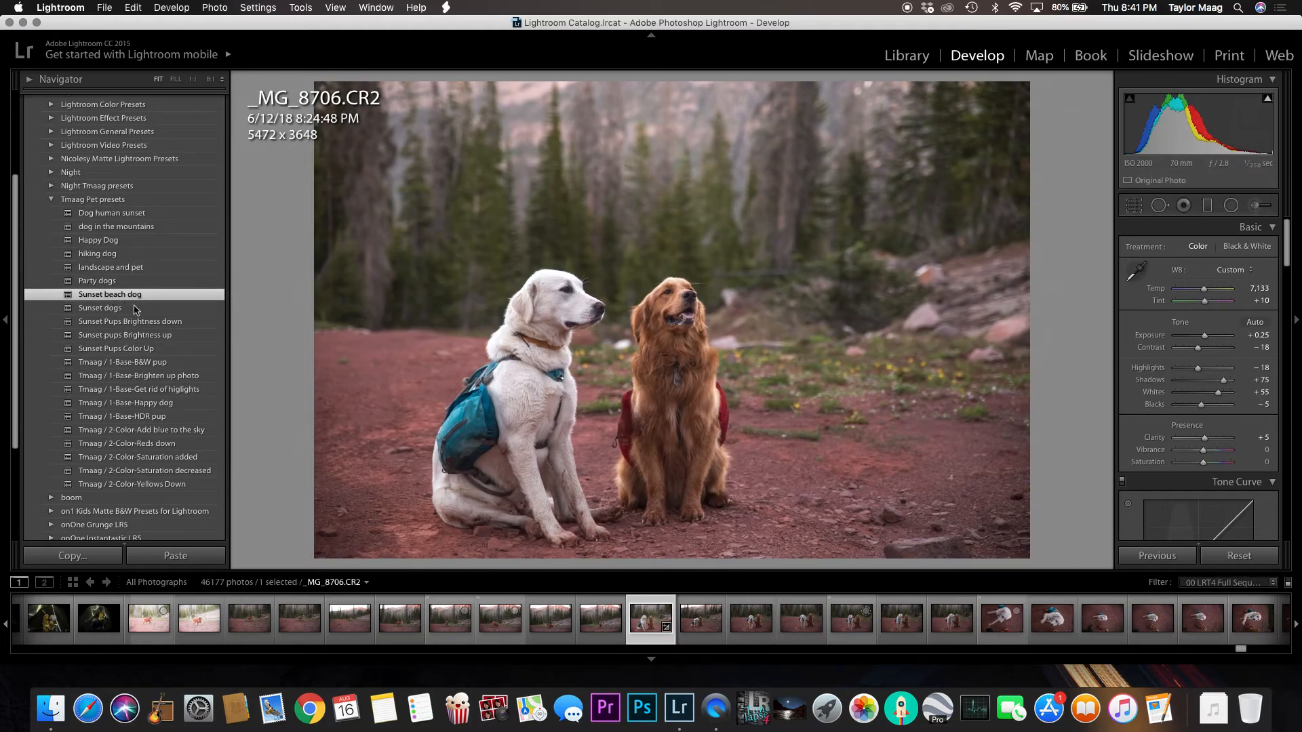
left_click(1238, 557)
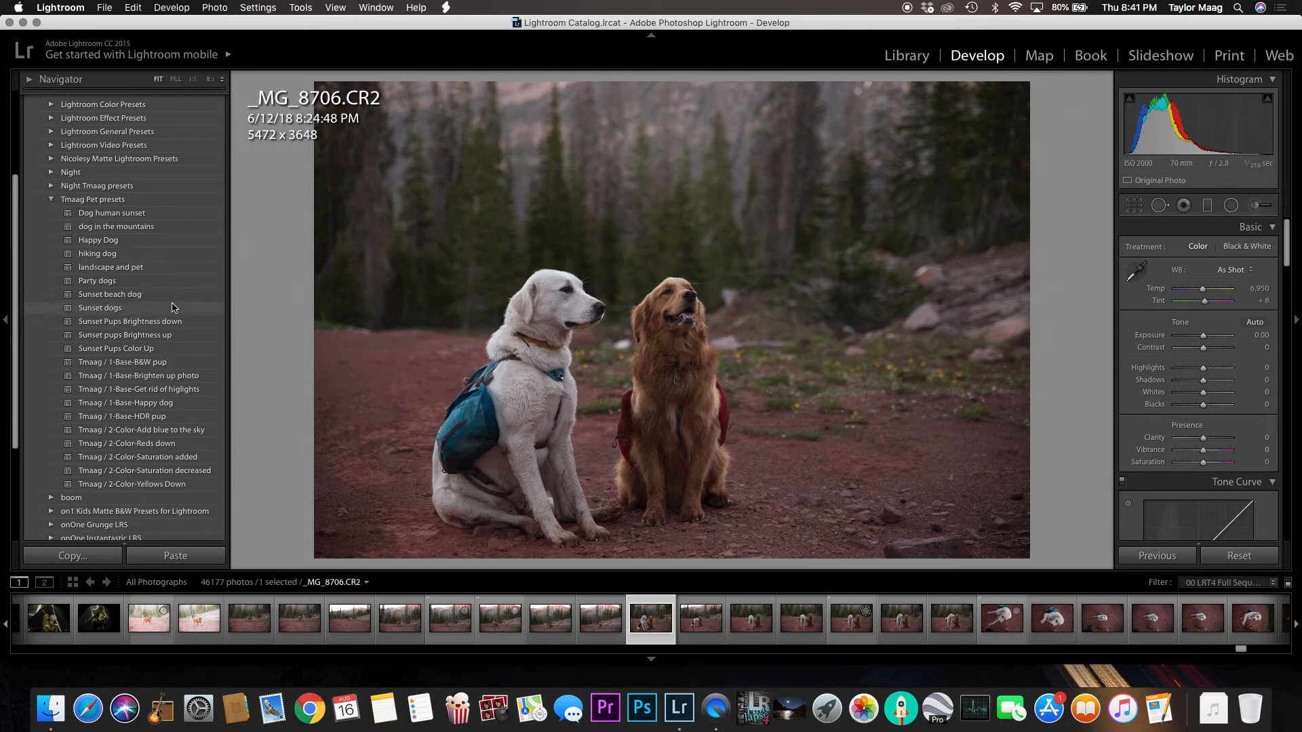
left_click(123, 311)
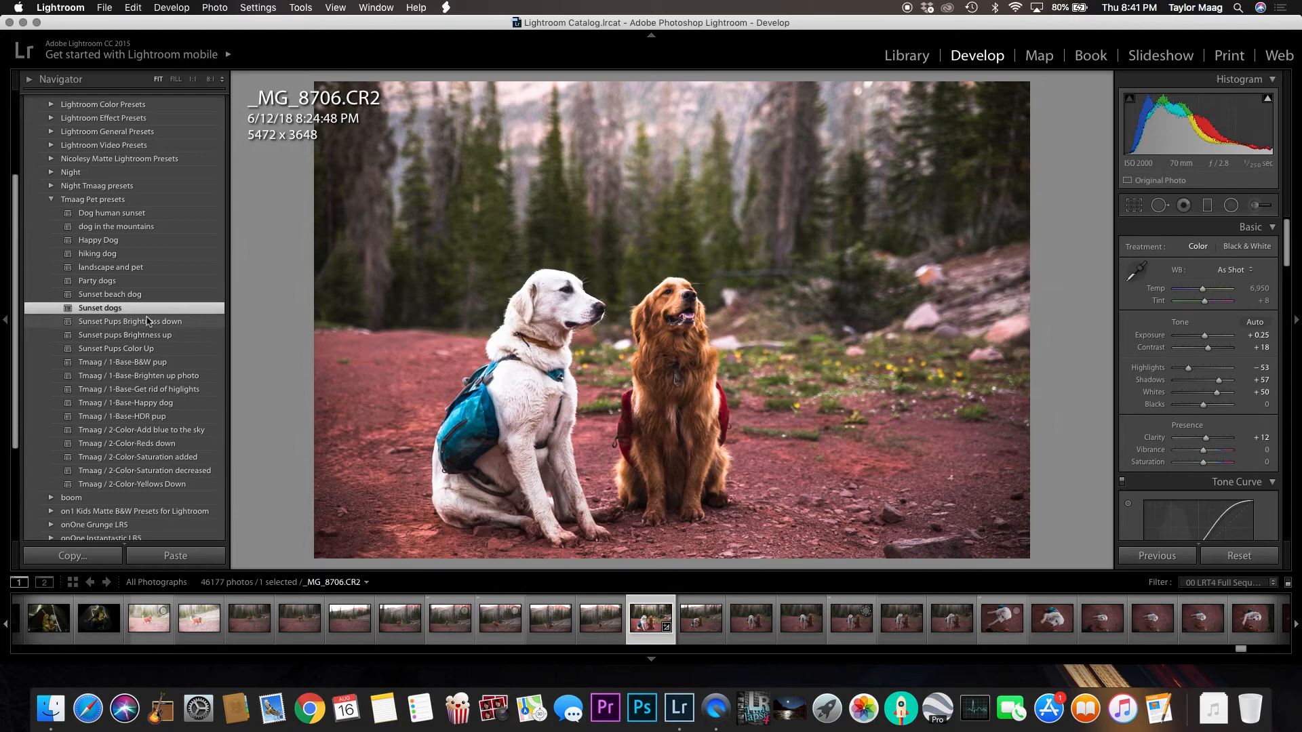
key("super+z")
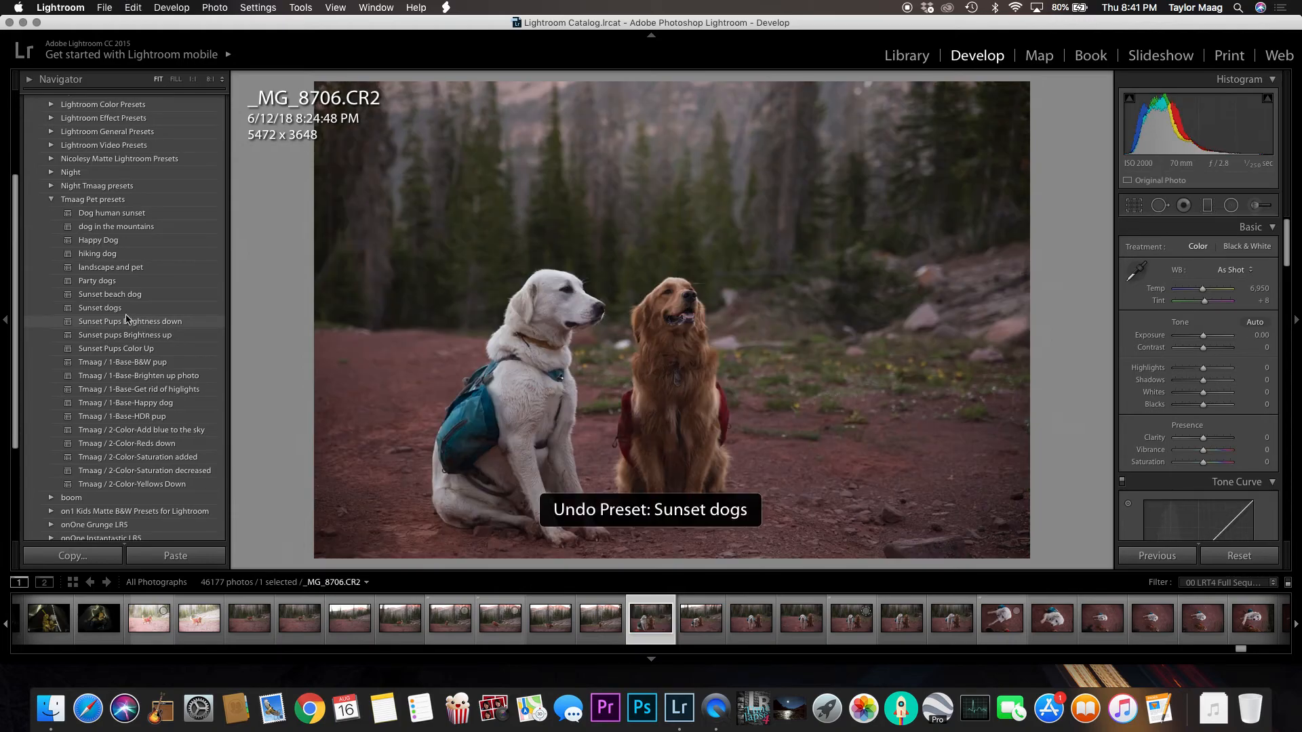
Step: Compare the Sunset Pups Brightness down, Brightness up and Color Up presets on the photo, and reset all adjustments
left_click(128, 322)
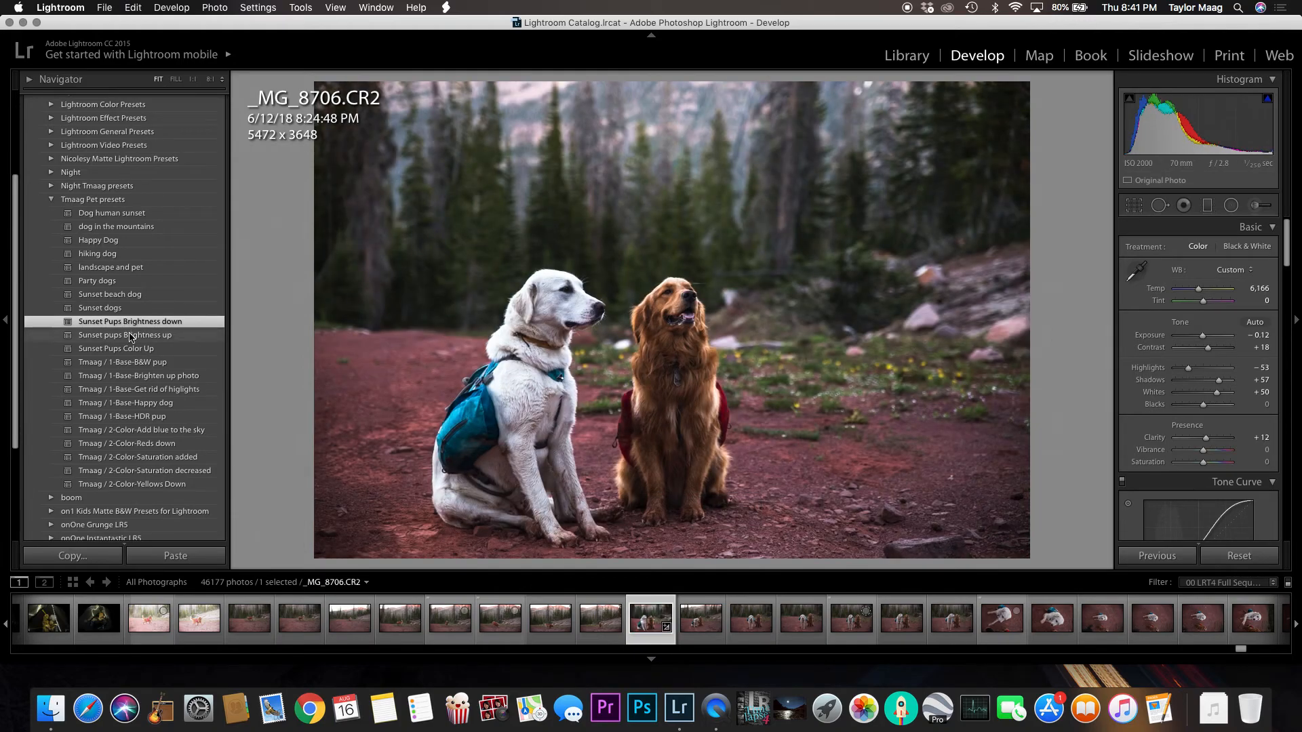
left_click(131, 336)
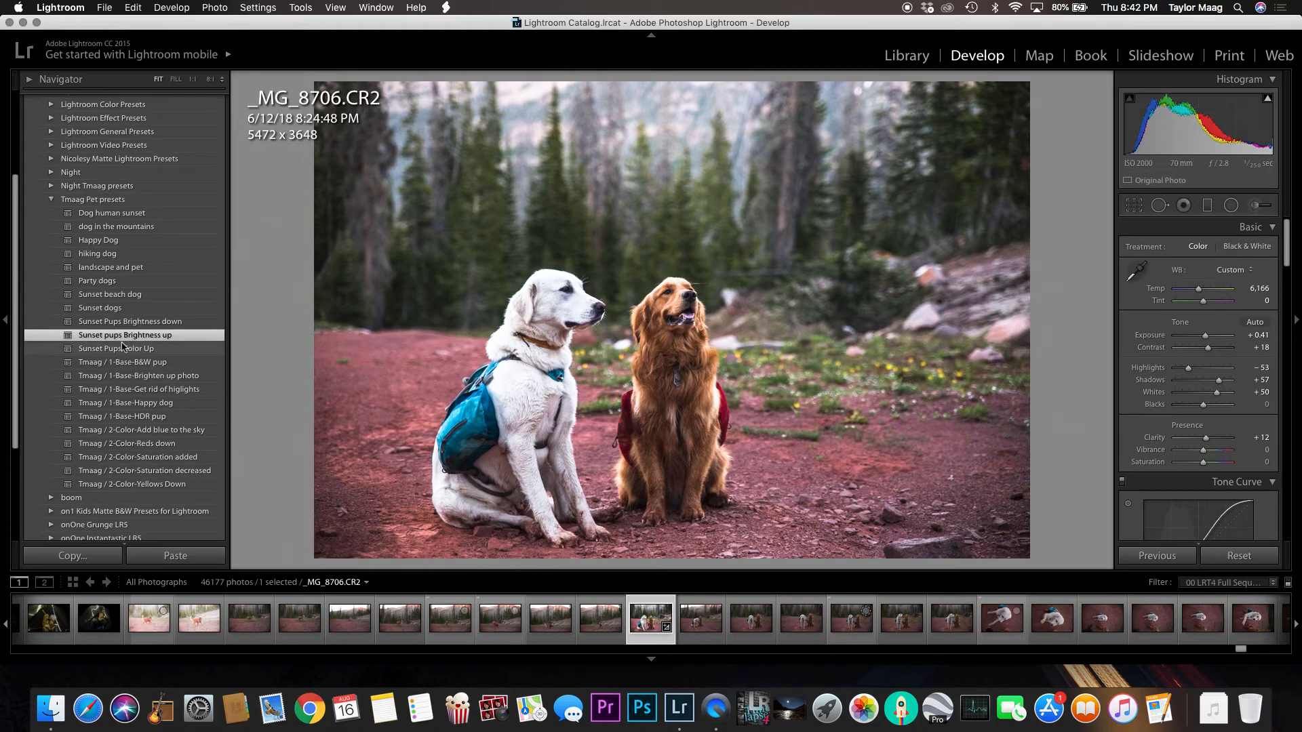
left_click(129, 350)
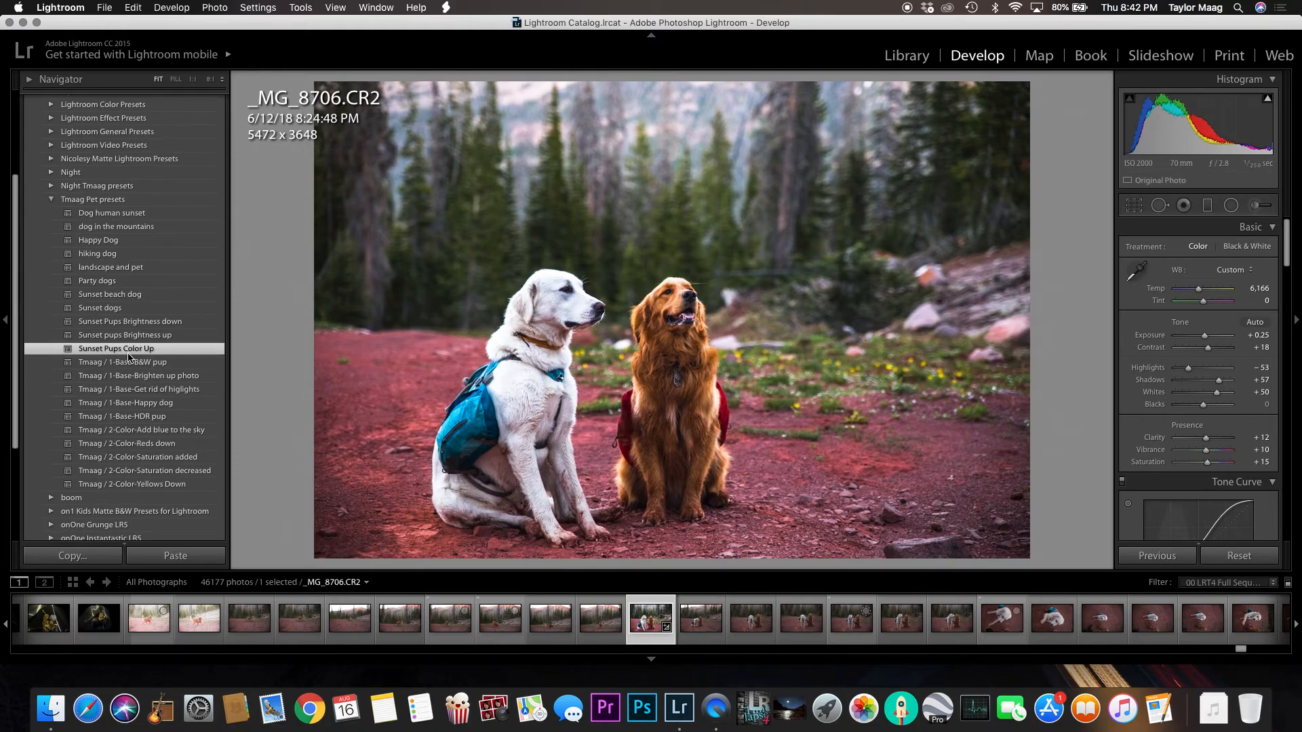
key("super+z")
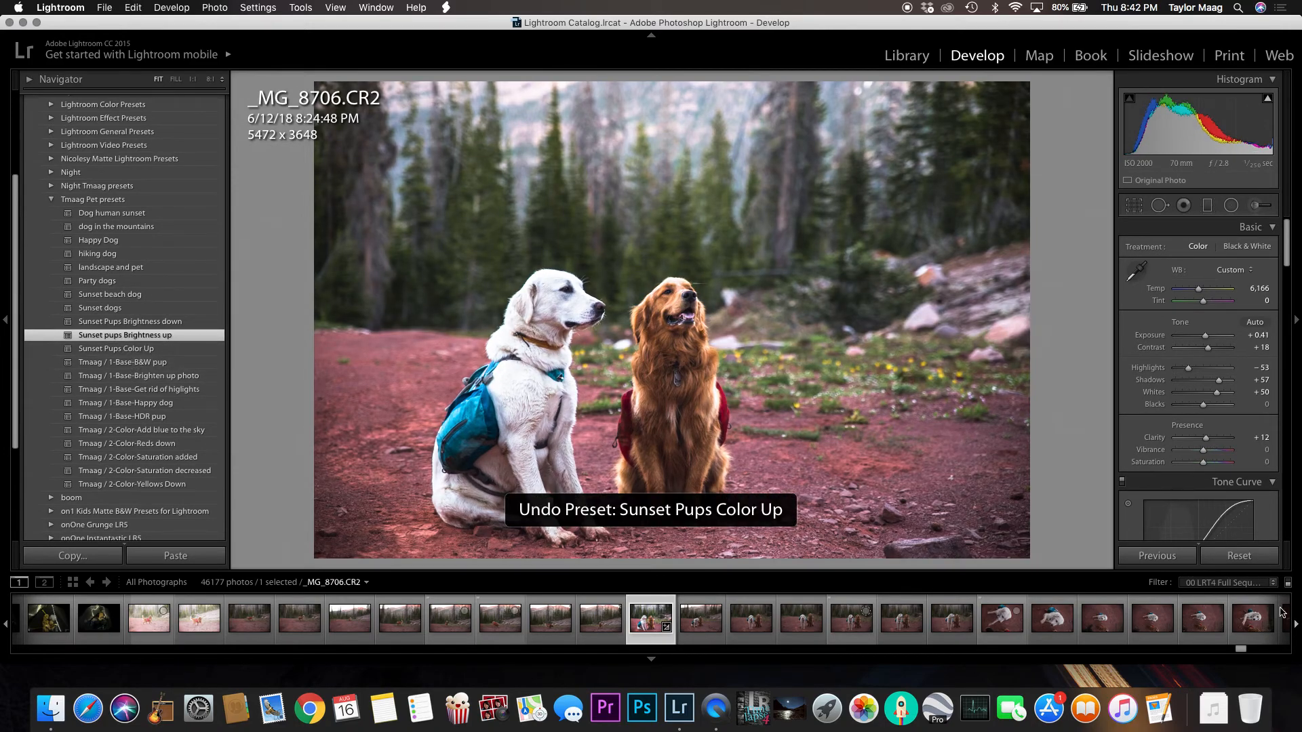
left_click(1238, 555)
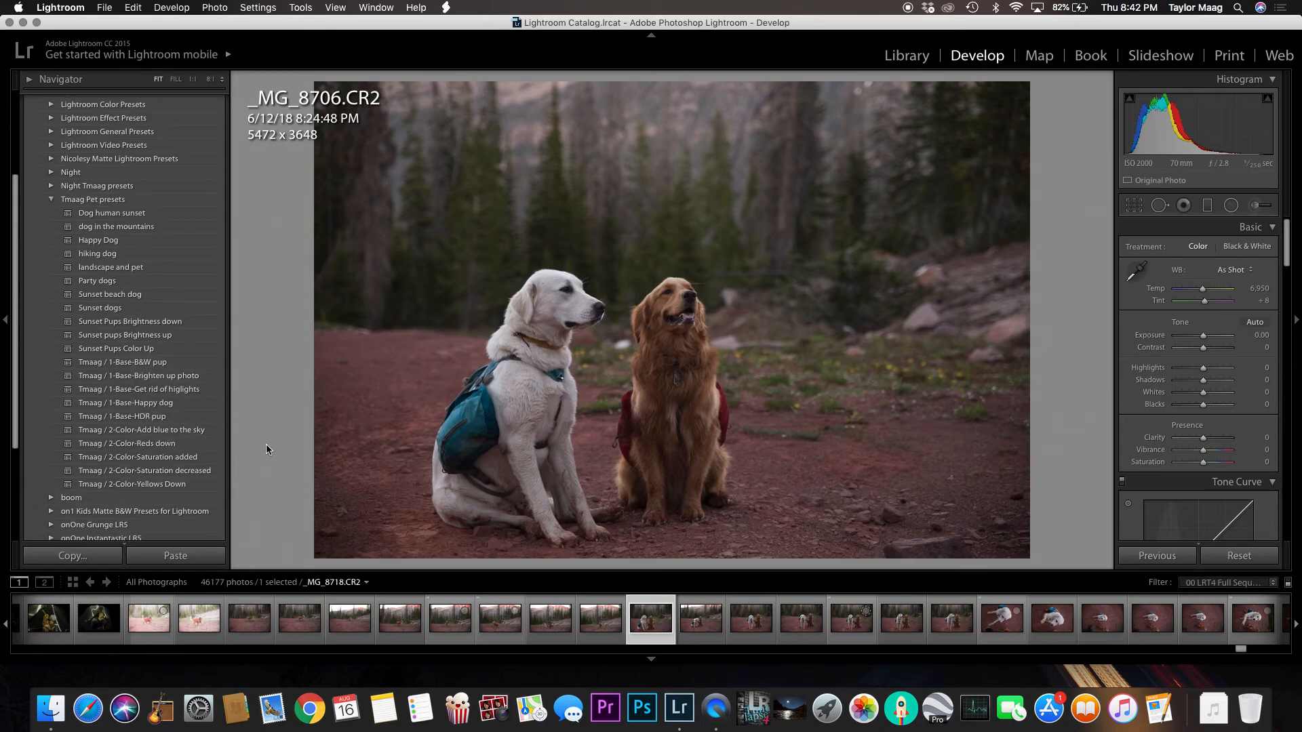
Step: Apply the 1-Base-Brighten up photo preset, try 1-Base-Get rid of higlights over it, and undo the latter
left_click(173, 377)
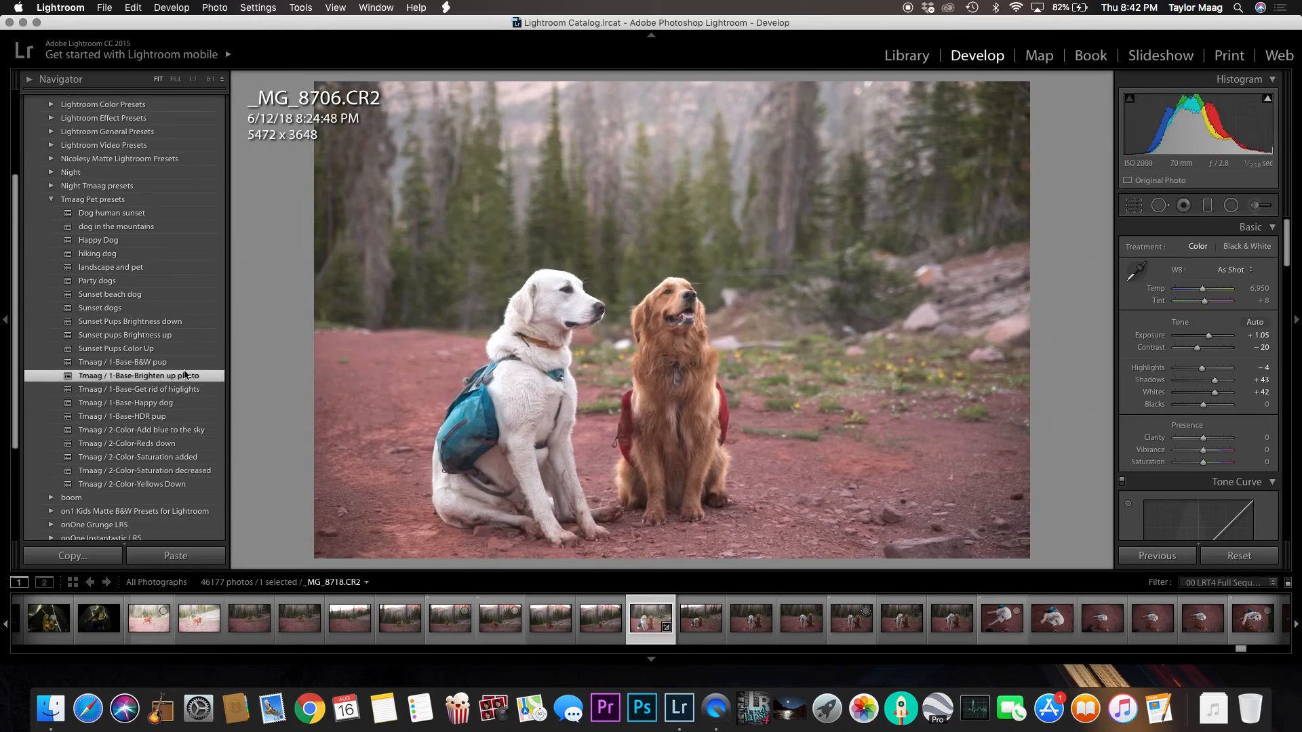
left_click(176, 390)
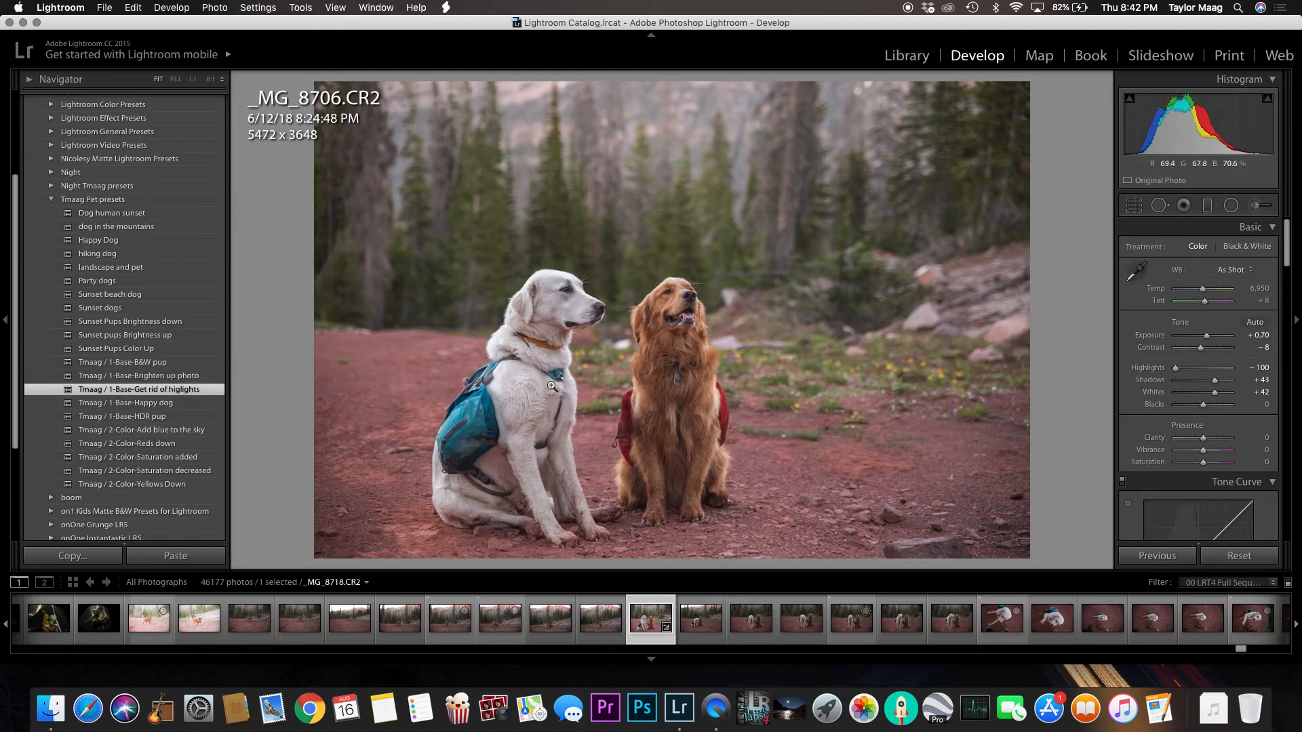
left_click(527, 395)
left_click(642, 365)
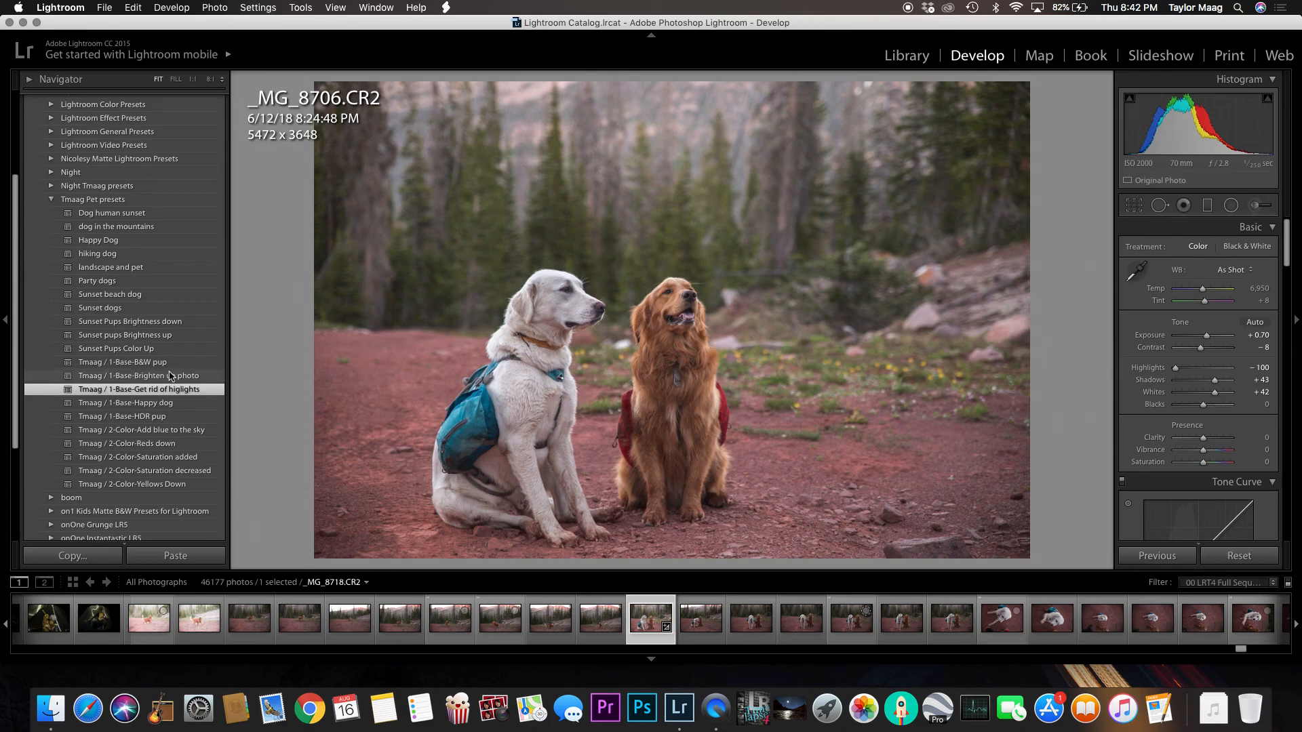
key("super+z")
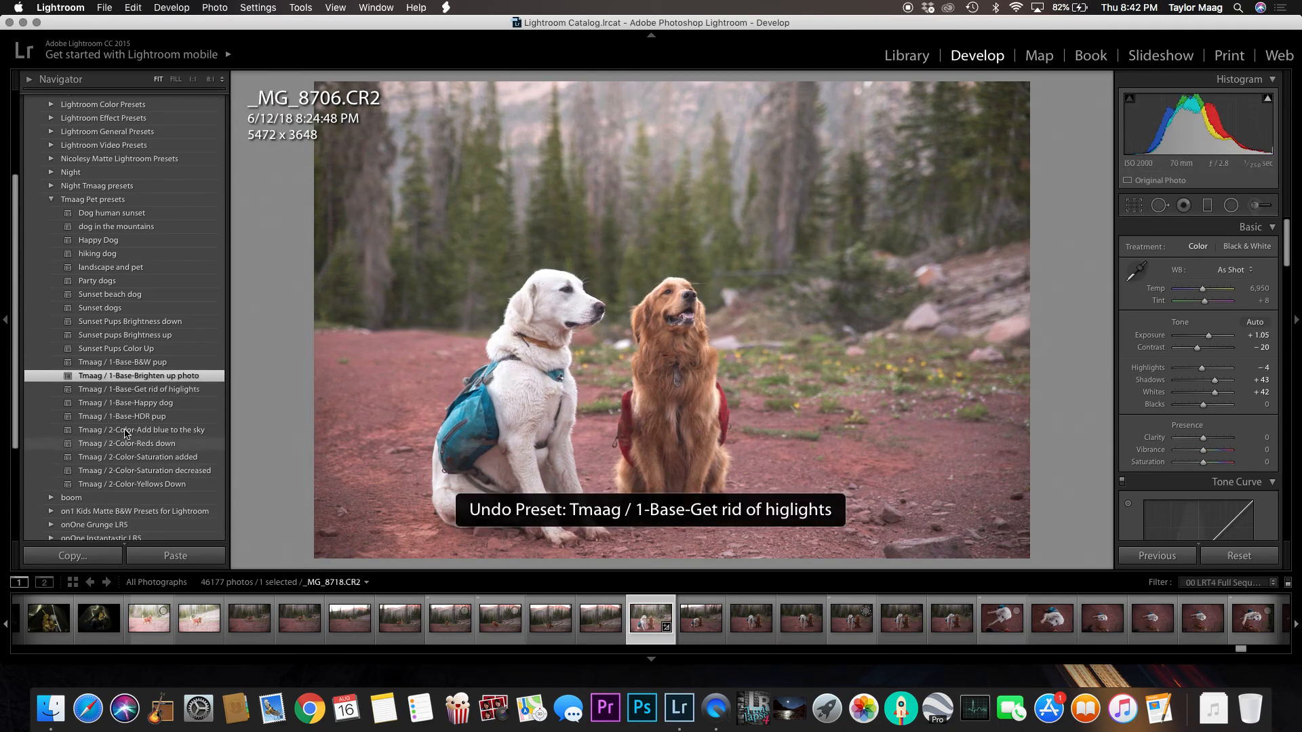
Step: Check the effect of the 1-Base-Get rid of higlights preset on the white dog's fur up close, and undo it
key("z")
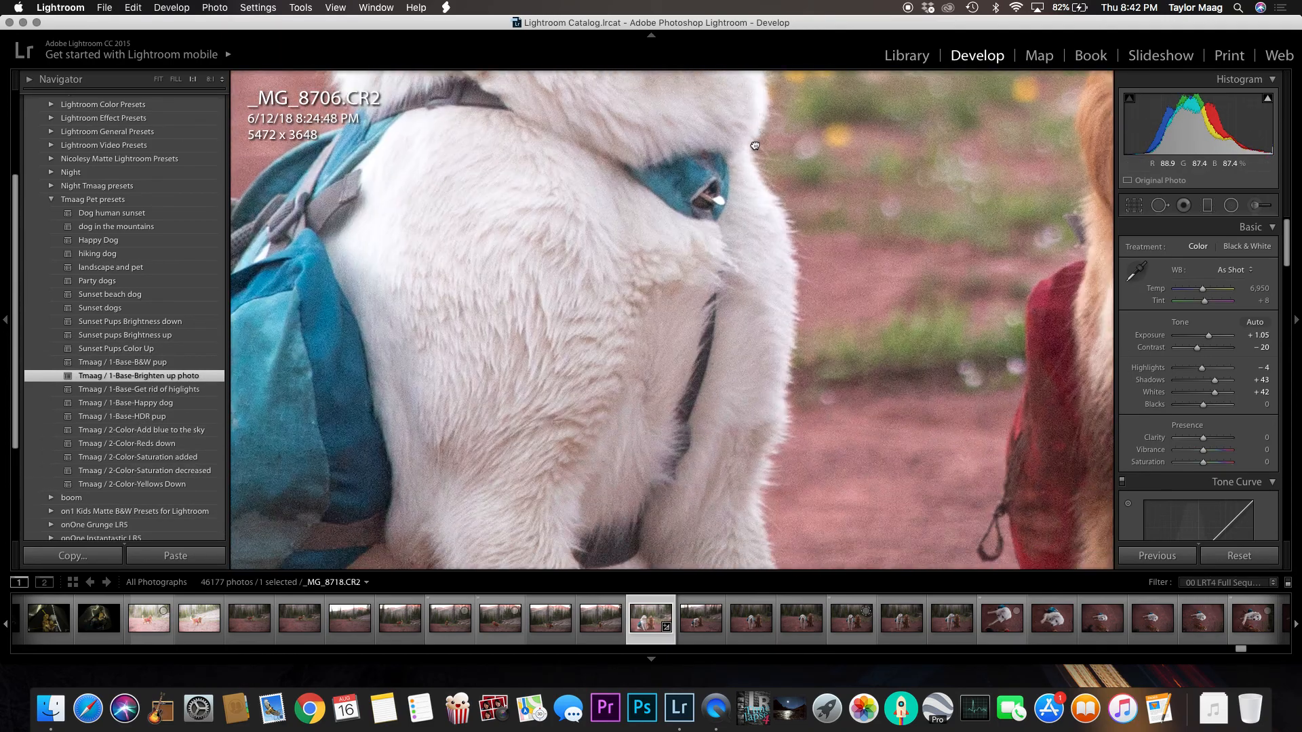
left_click(146, 390)
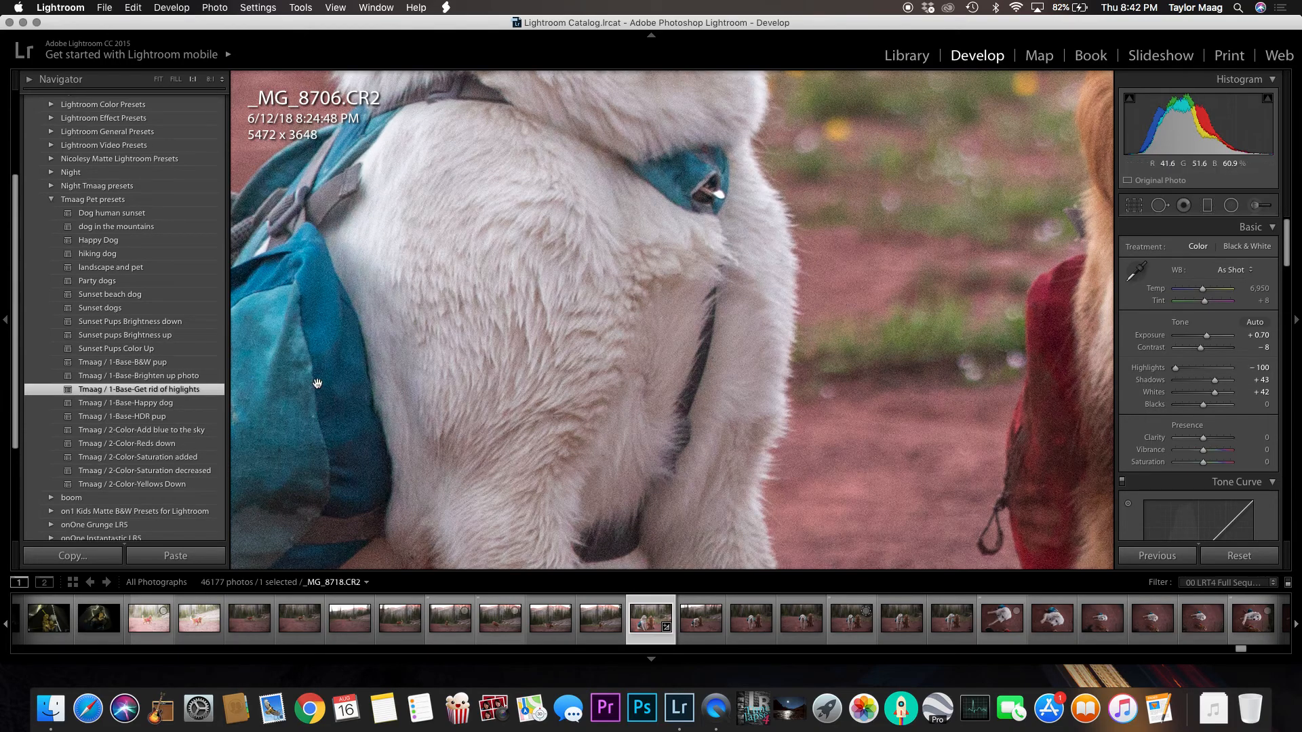
key("super+z")
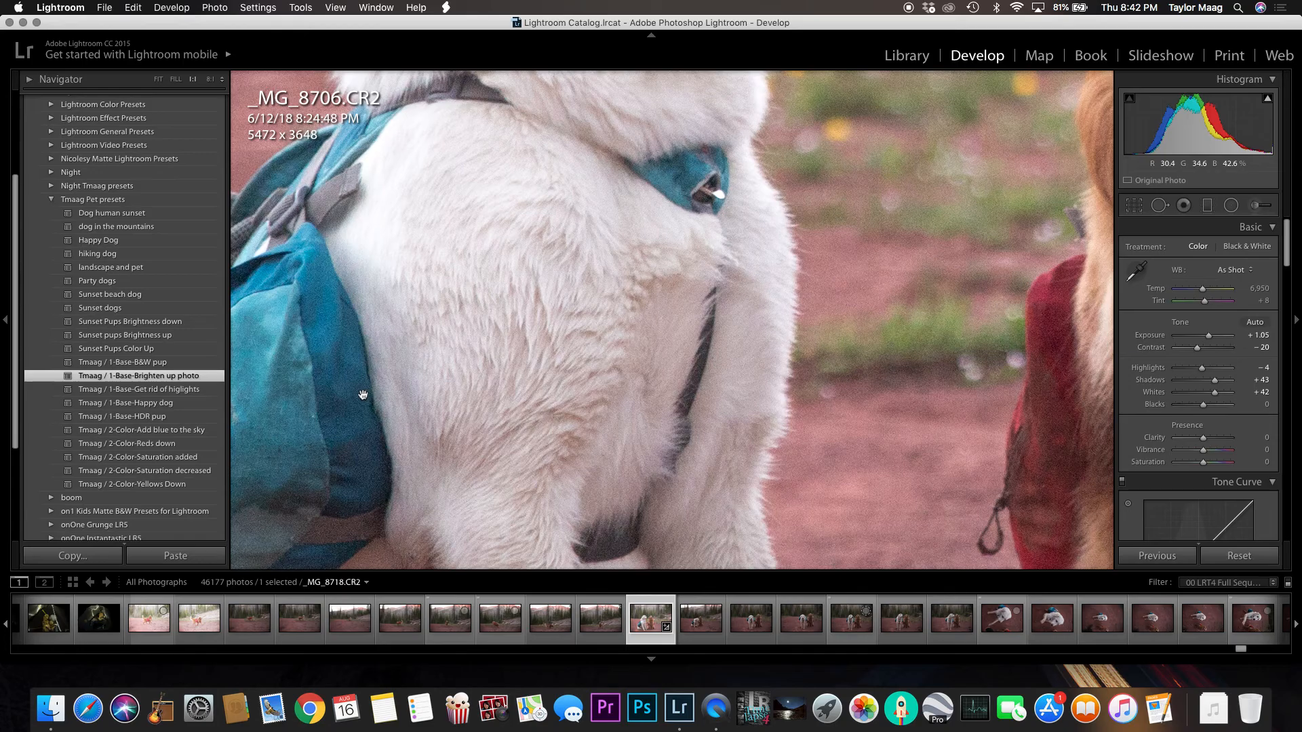
left_click(599, 281)
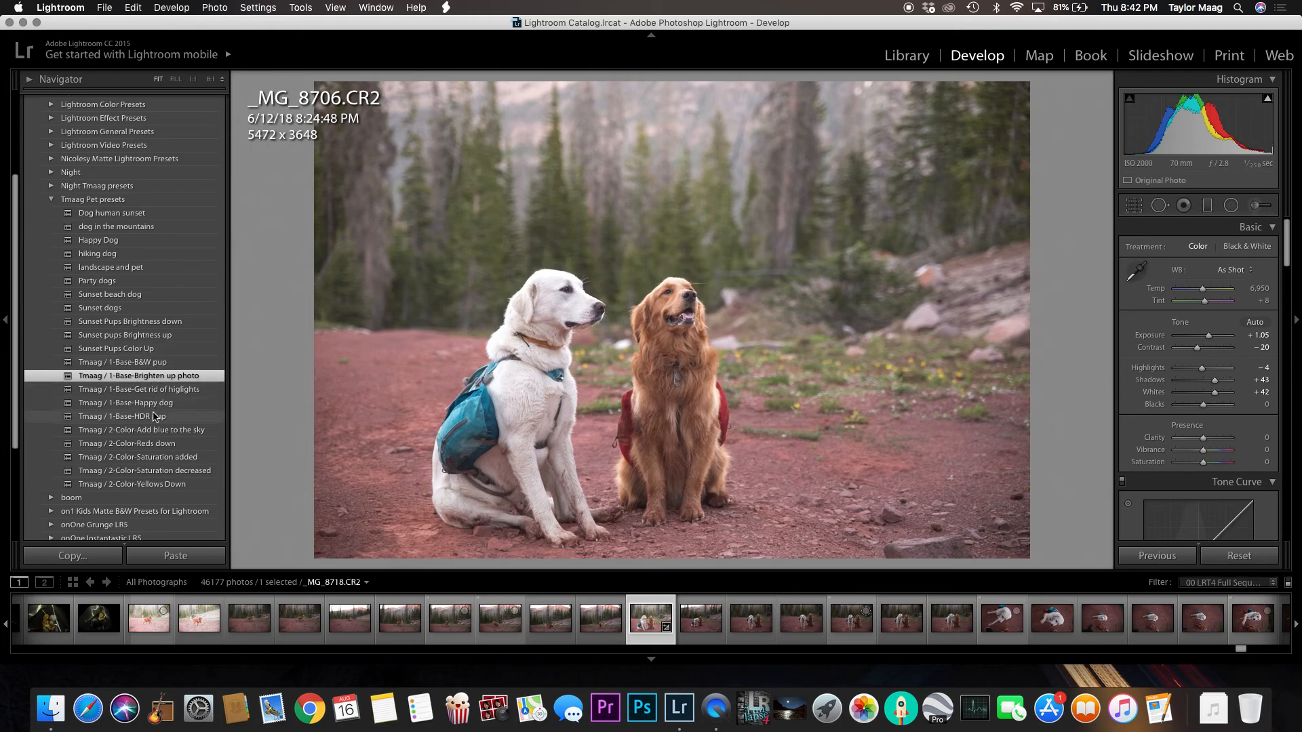
Step: Compare the 1-Base presets Happy dog and HDR pup on the photo, and apply 1-Base-Get rid of higlights
left_click(153, 389)
left_click(154, 402)
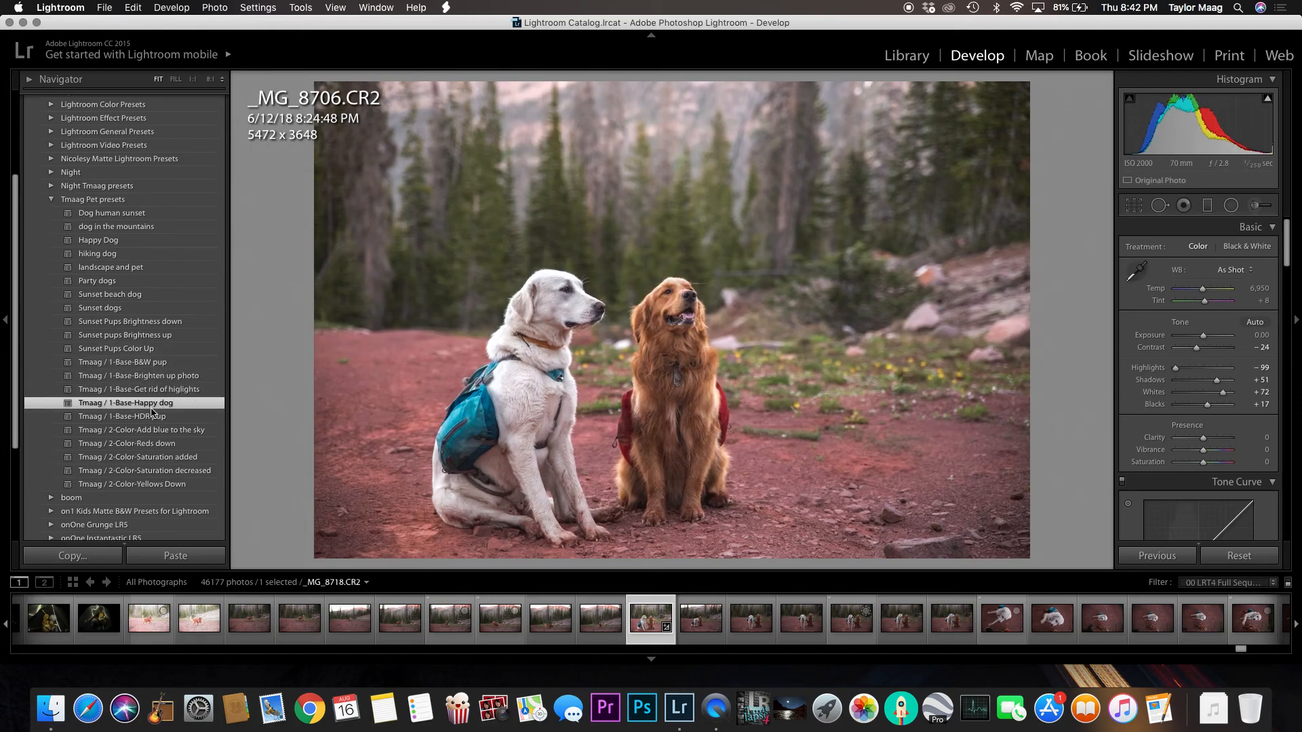
left_click(150, 414)
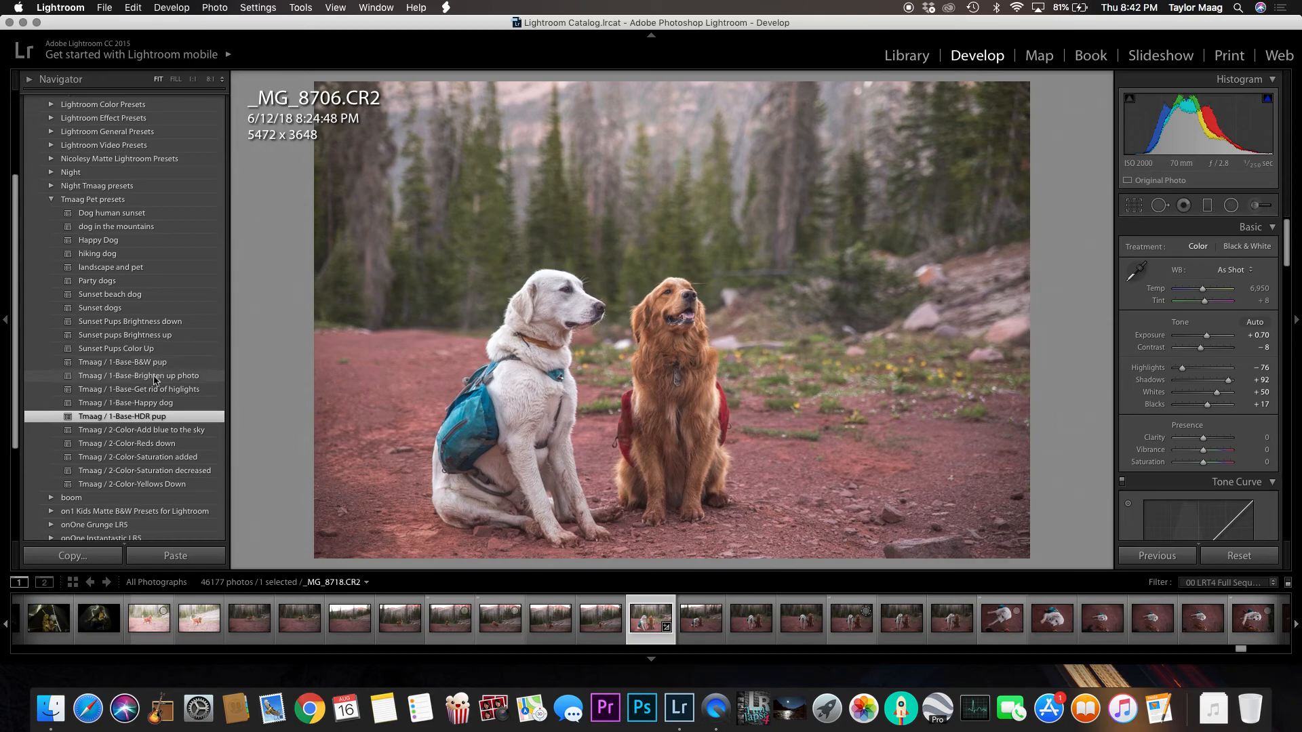
left_click(156, 389)
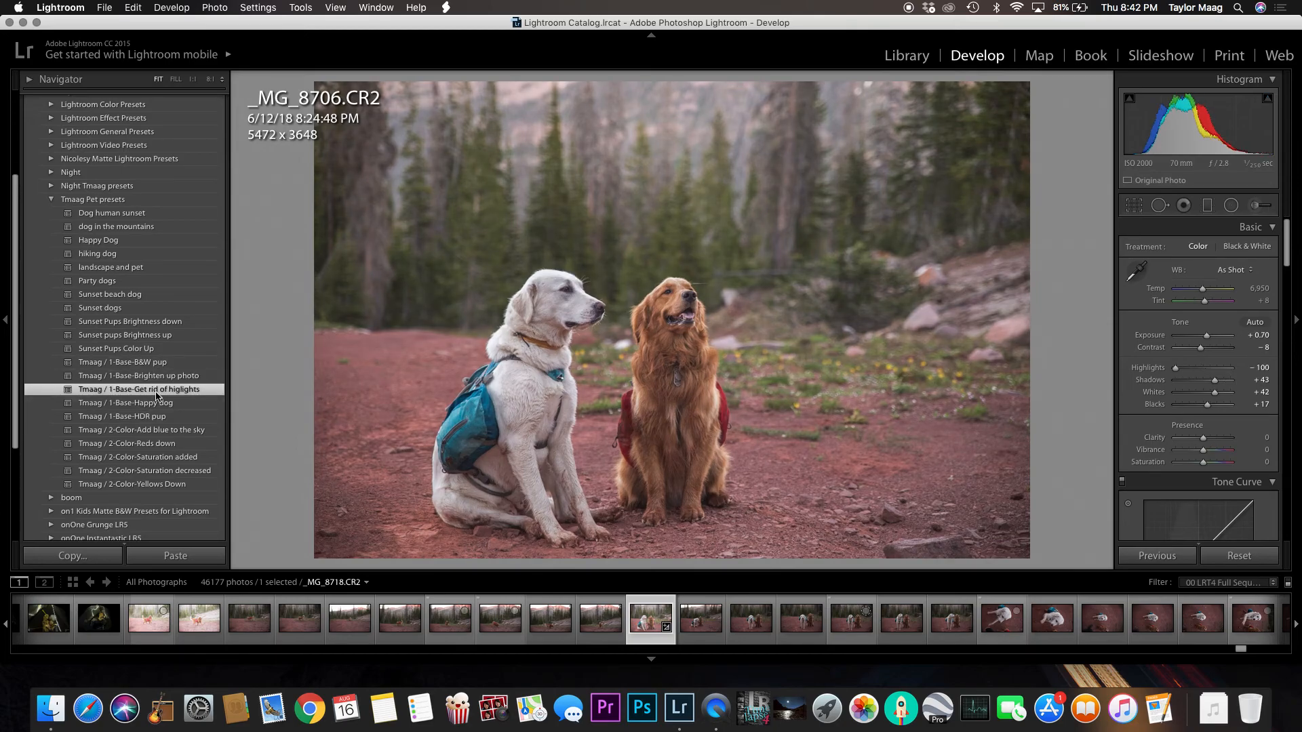
Step: Apply the 1-Base presets Brighten up photo and Get rid of higlights, try 2-Color-Add blue to the sky over them, and undo the latter
left_click(156, 377)
left_click(156, 389)
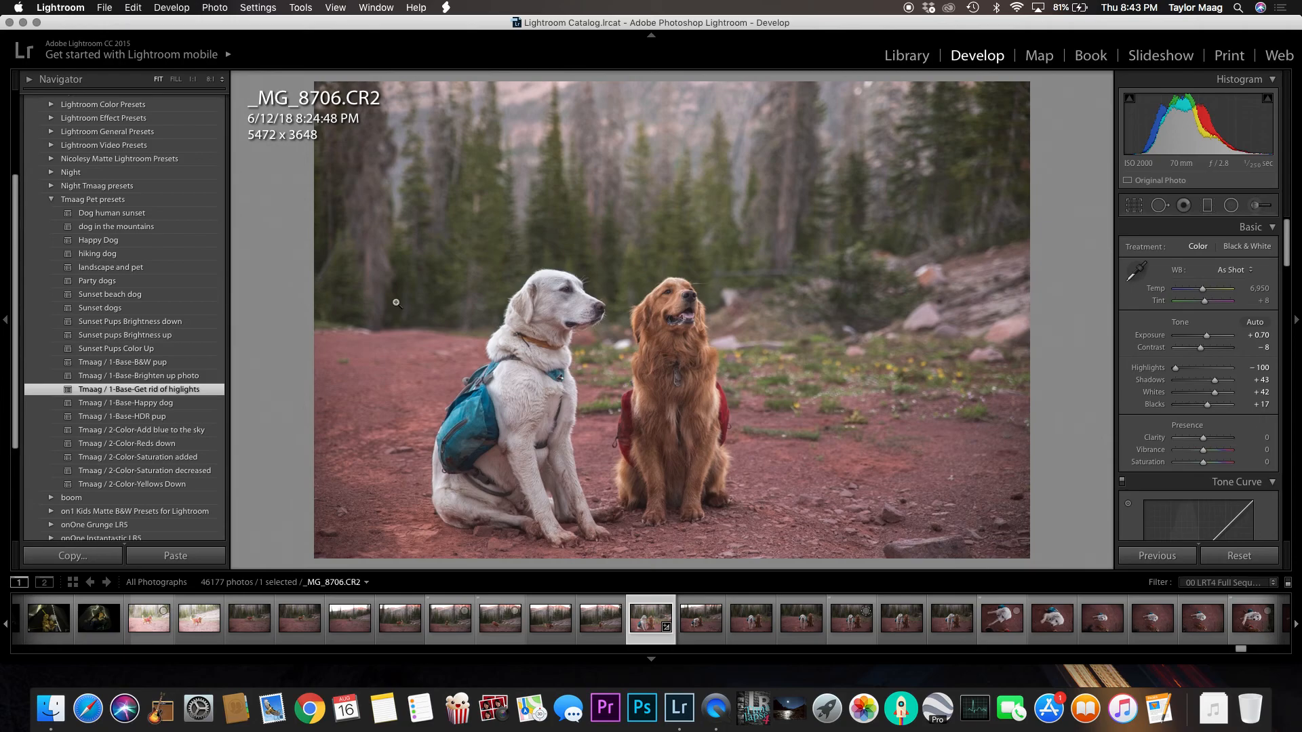
left_click(162, 432)
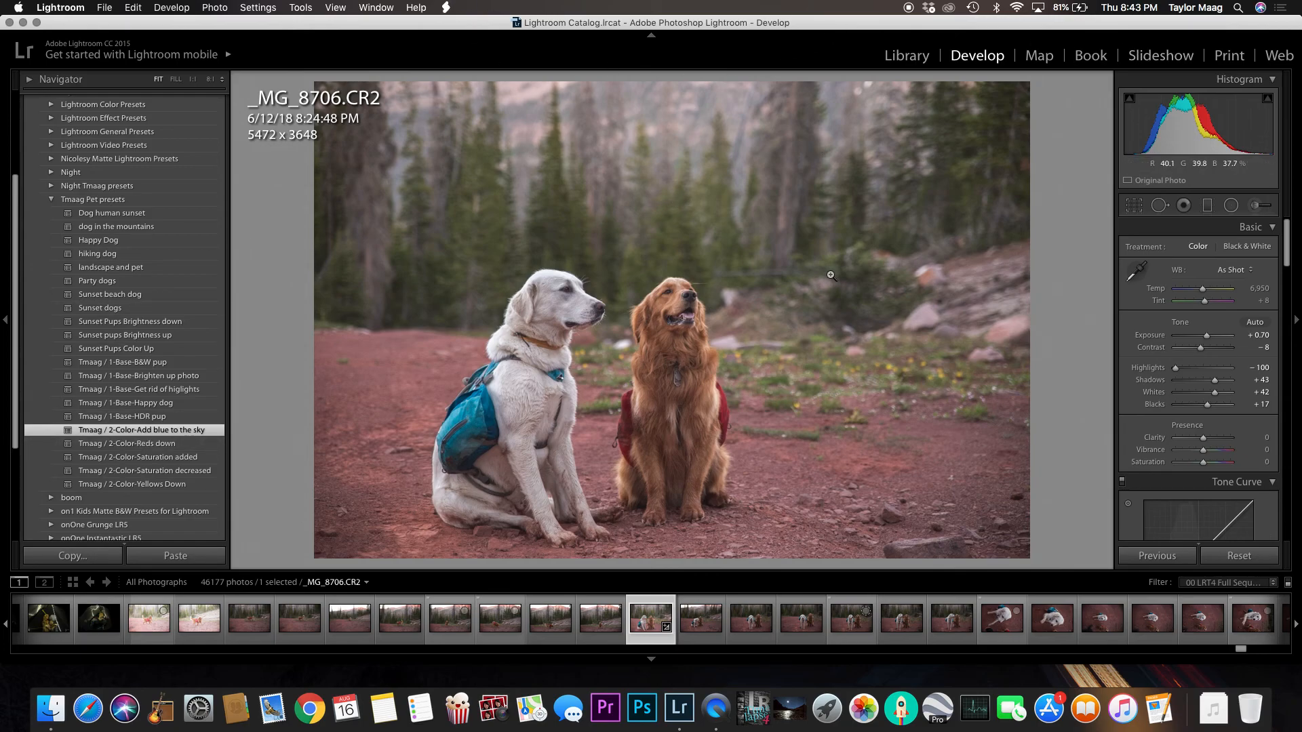
key("super+z")
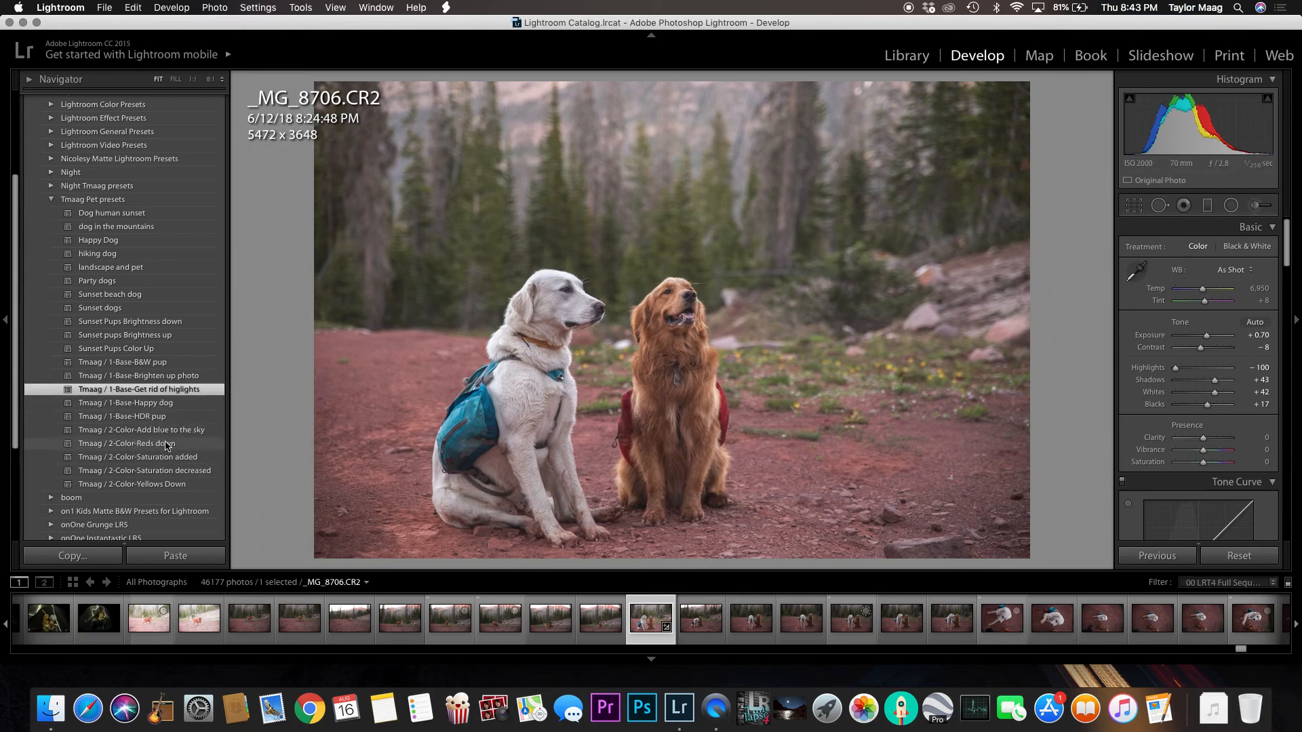
Step: Apply the 2-Color-Reds down preset, try 2-Color-Saturation added over it, and replace that with 2-Color-Saturation decreased
left_click(193, 444)
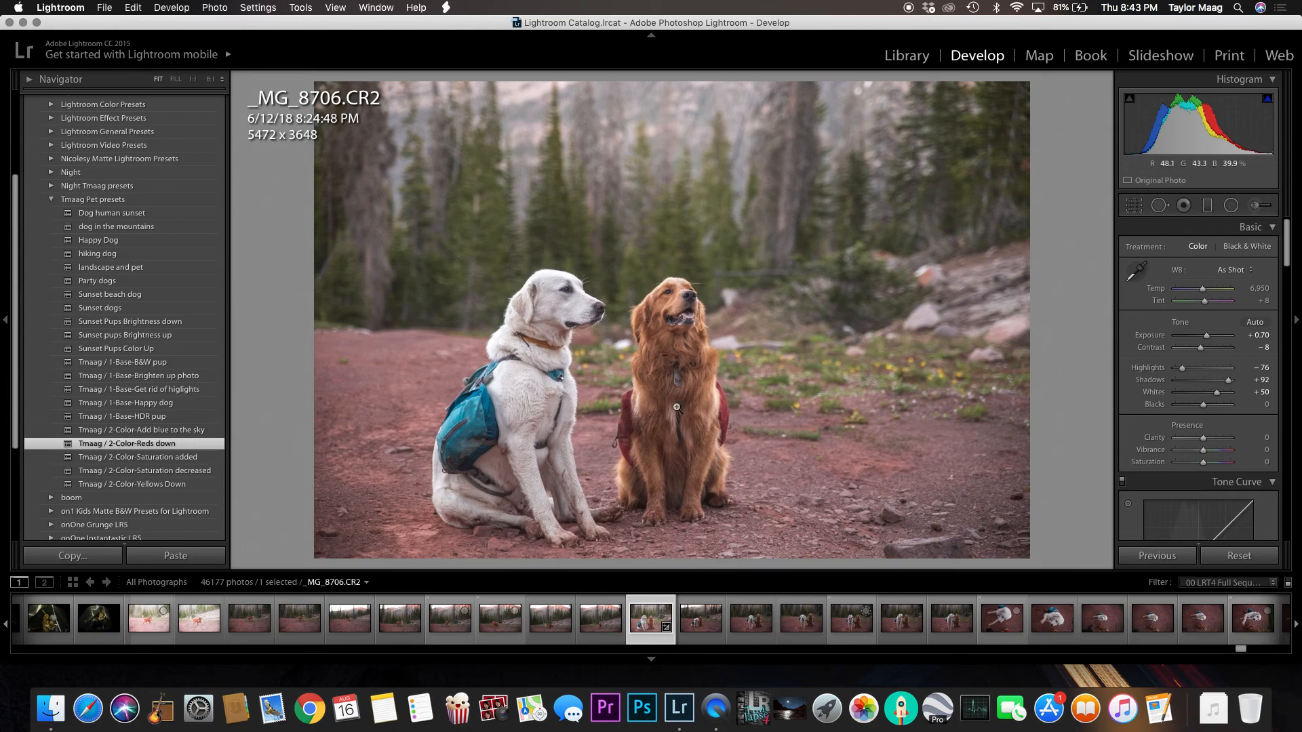
left_click(162, 459)
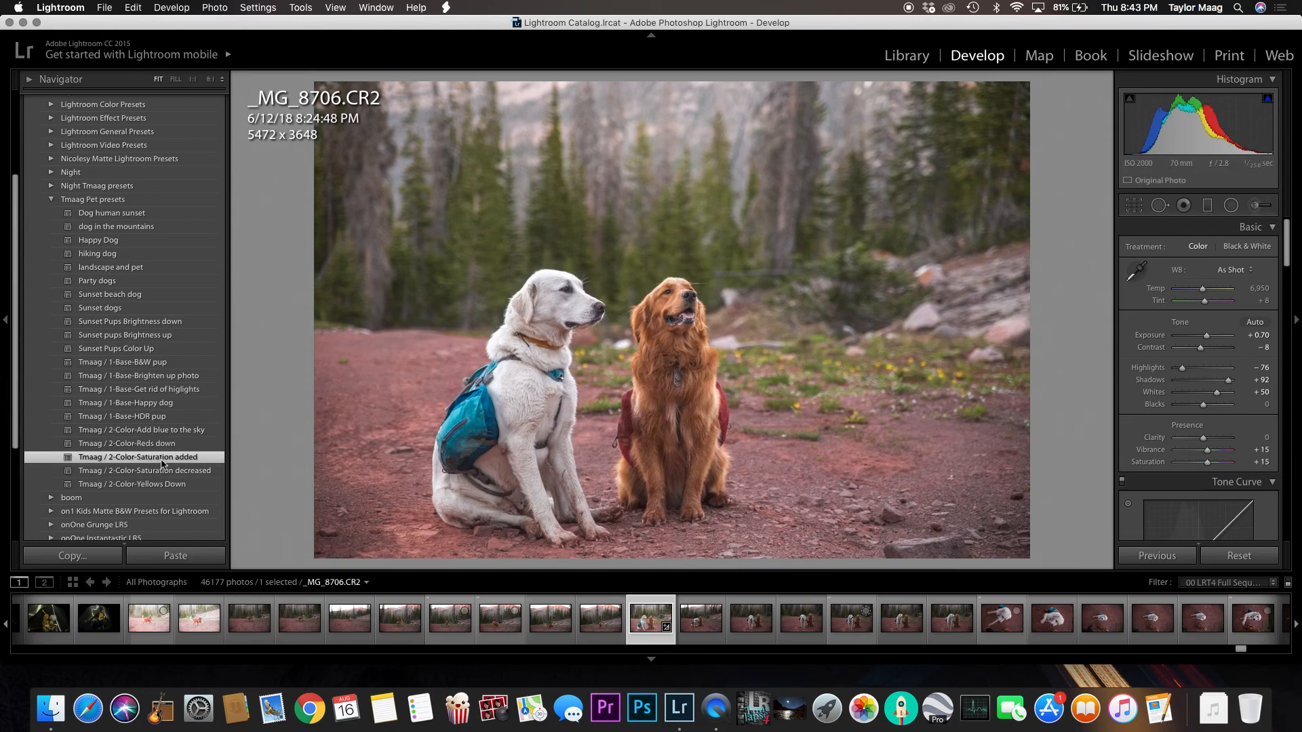
left_click(160, 473)
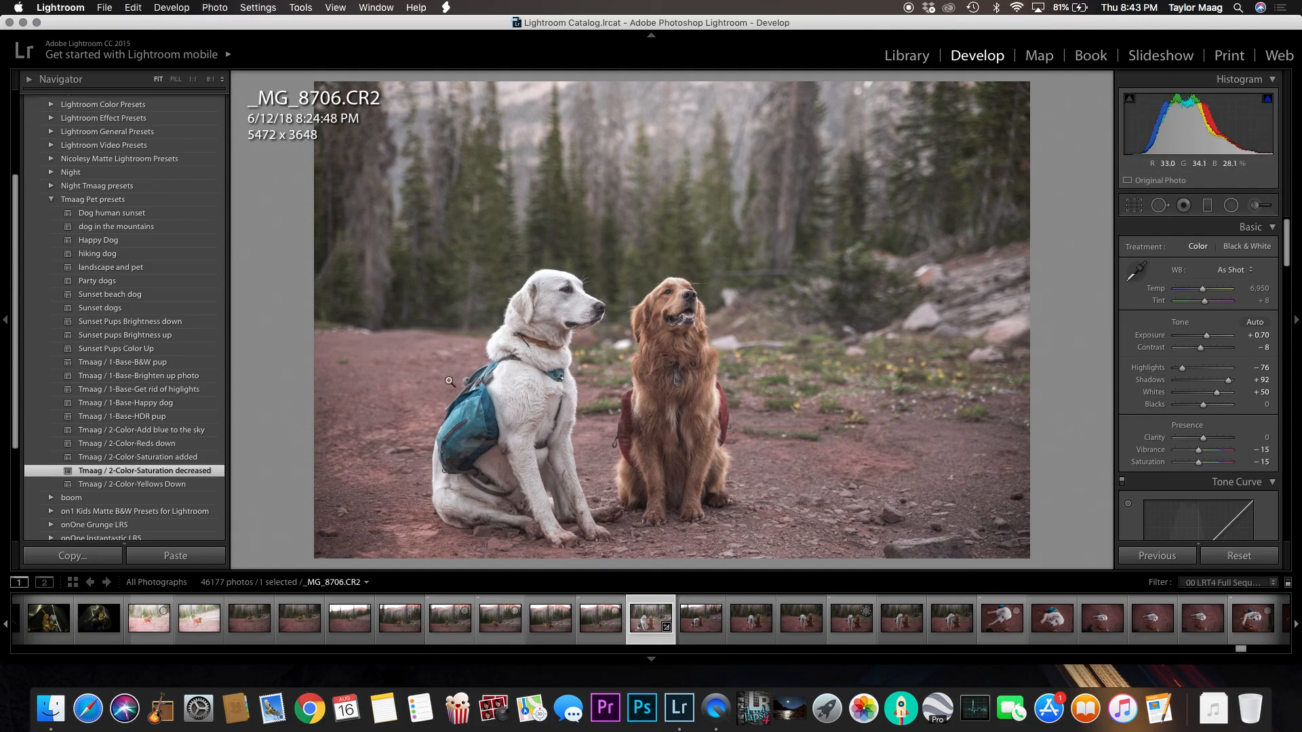
Step: Examine the golden dog's fur up close, and review the photo's Basic and Tone Curve settings
left_click(732, 305)
left_click_drag(726, 311, 859, 147)
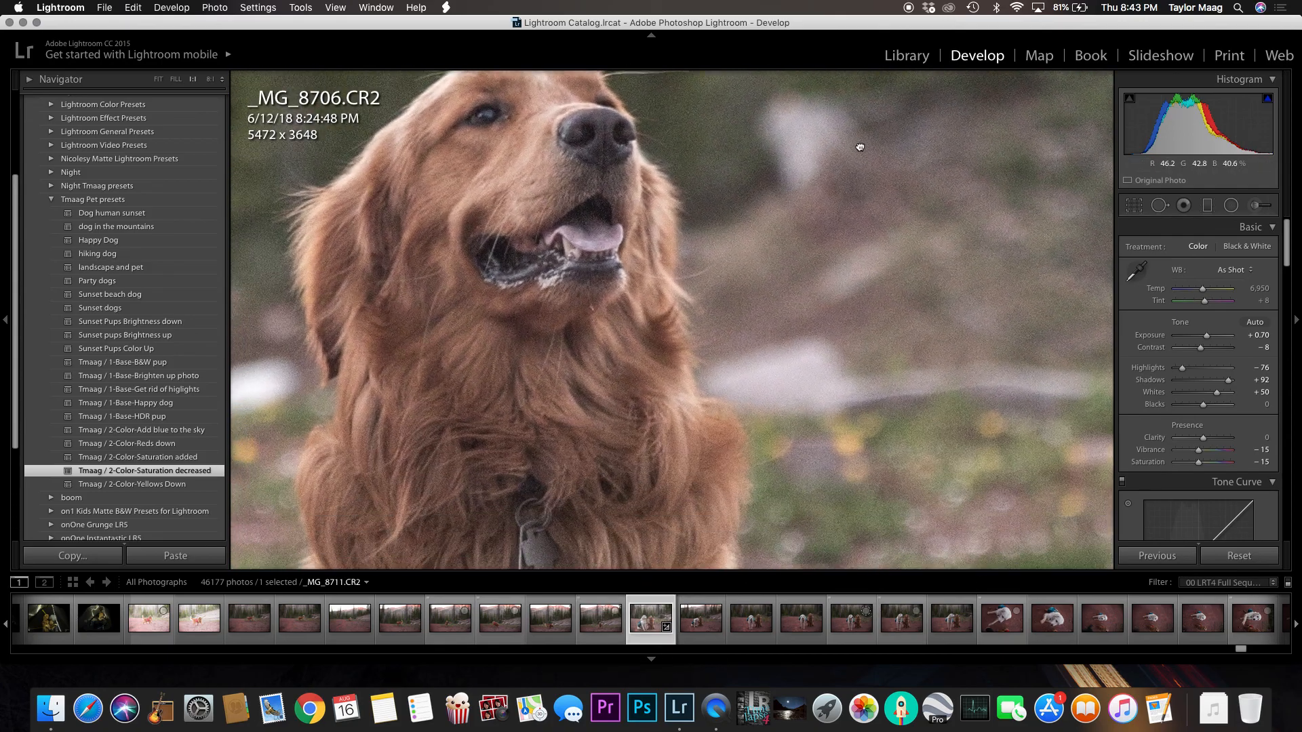
left_click(860, 147)
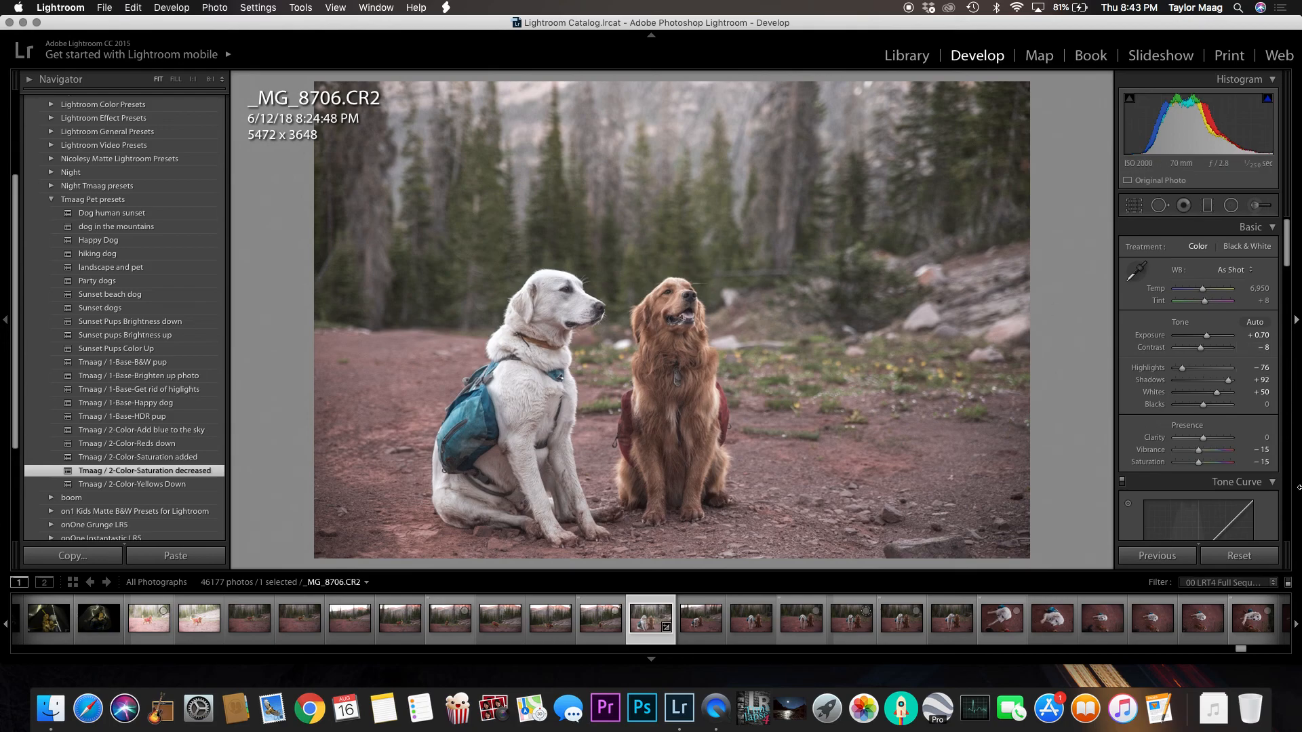
scroll(1221, 384, "down", 5)
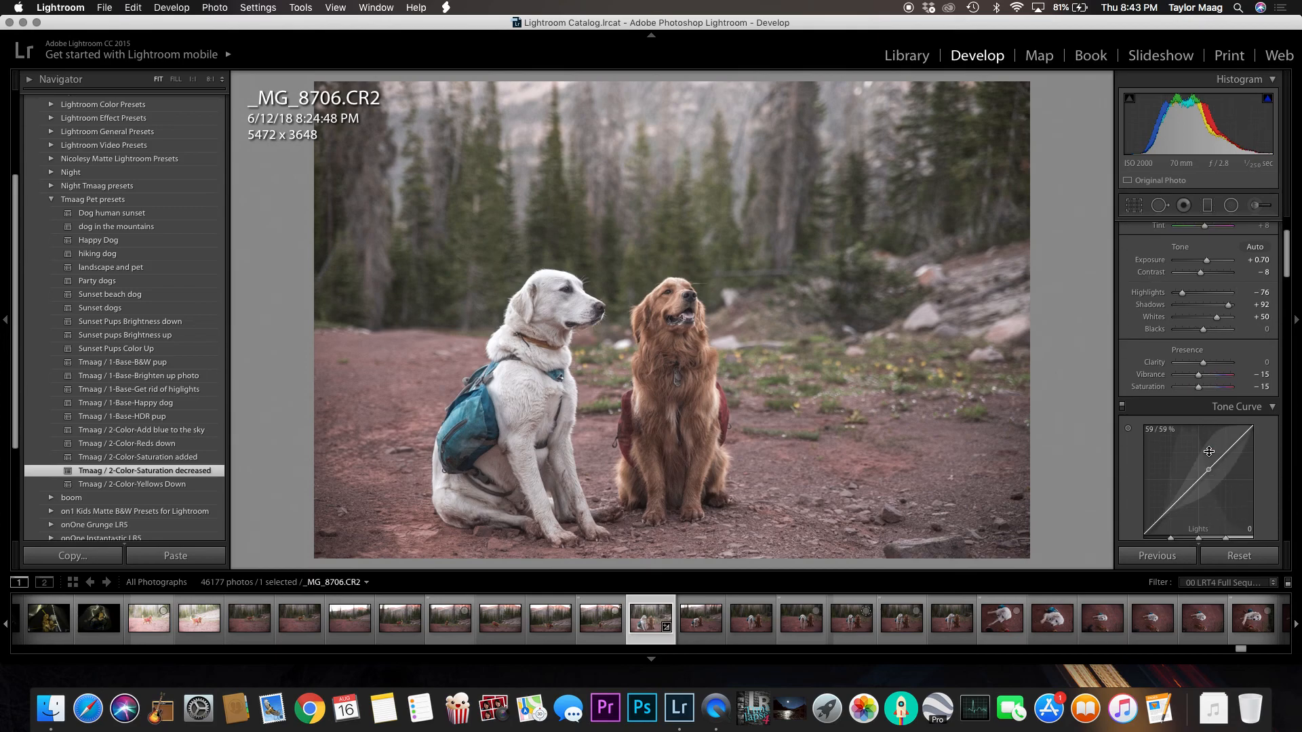
scroll(1235, 360, "down", 3)
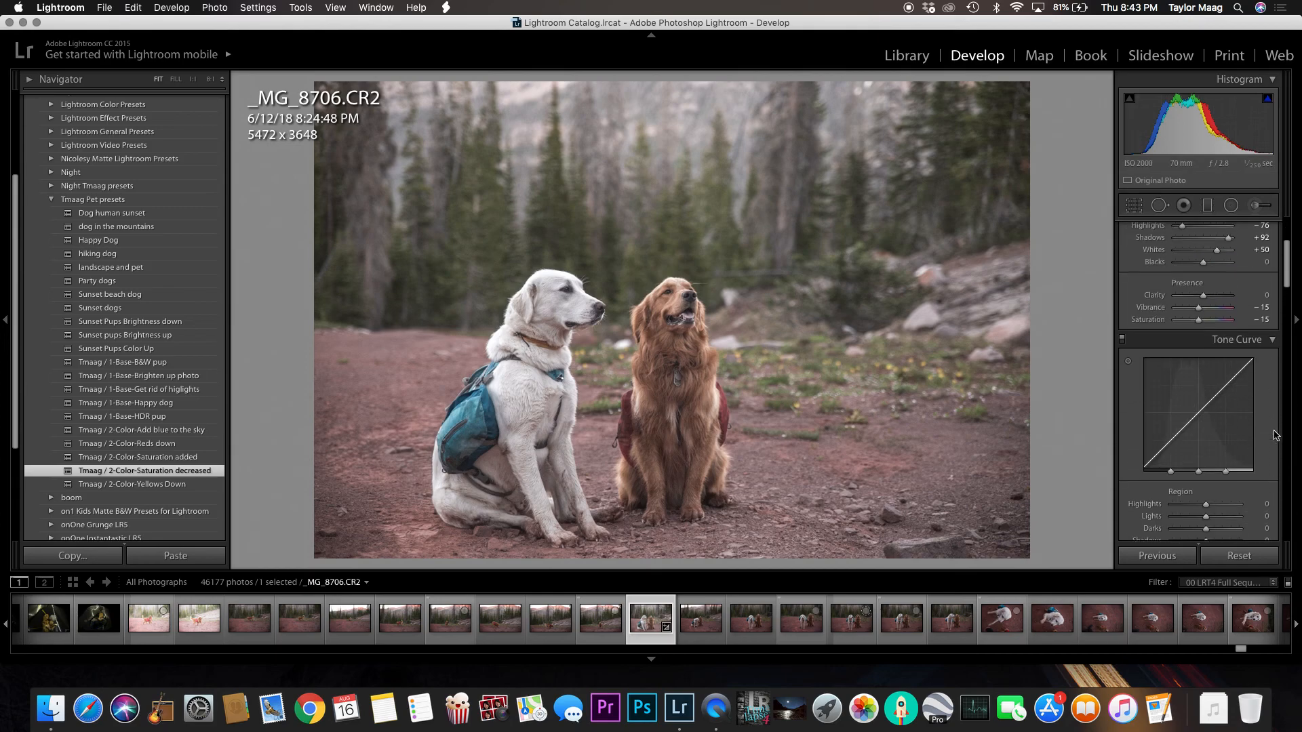
scroll(1277, 446, "up", 8)
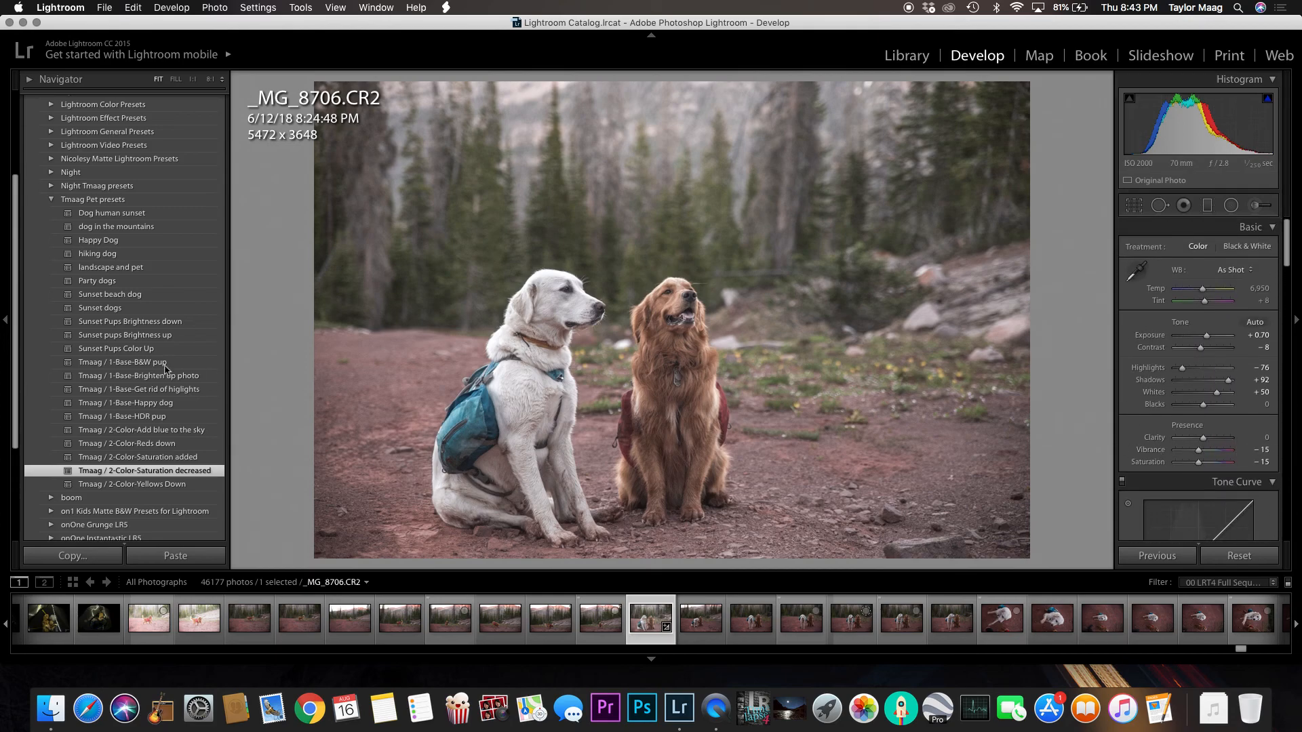